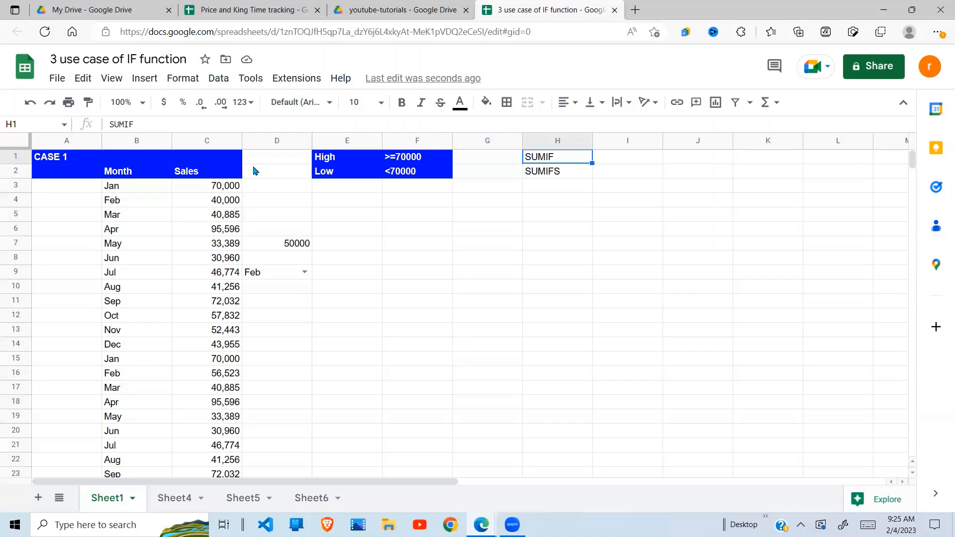
Step: Start a SUMIF formula in E7 with the sales figures C3:C26 as the range to test
left_click(149, 174)
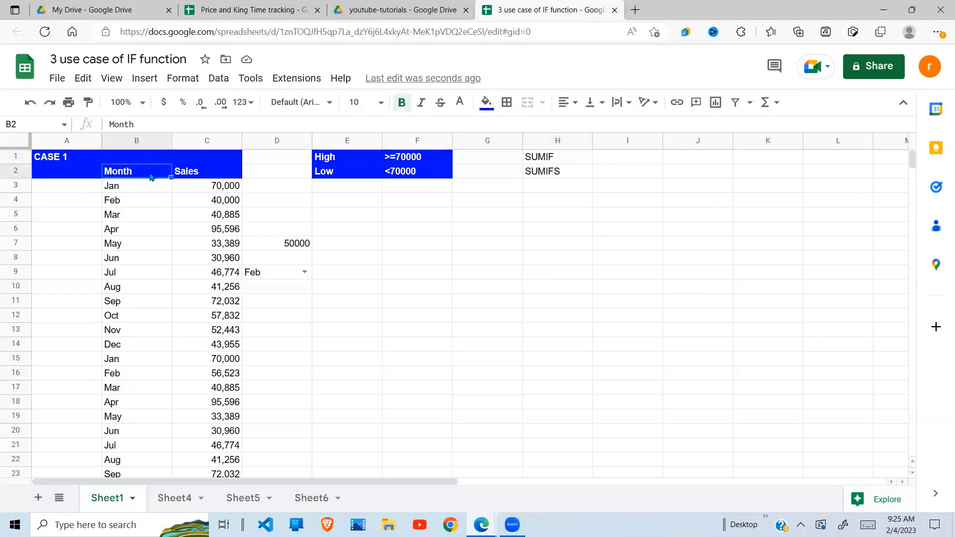
left_click(203, 175)
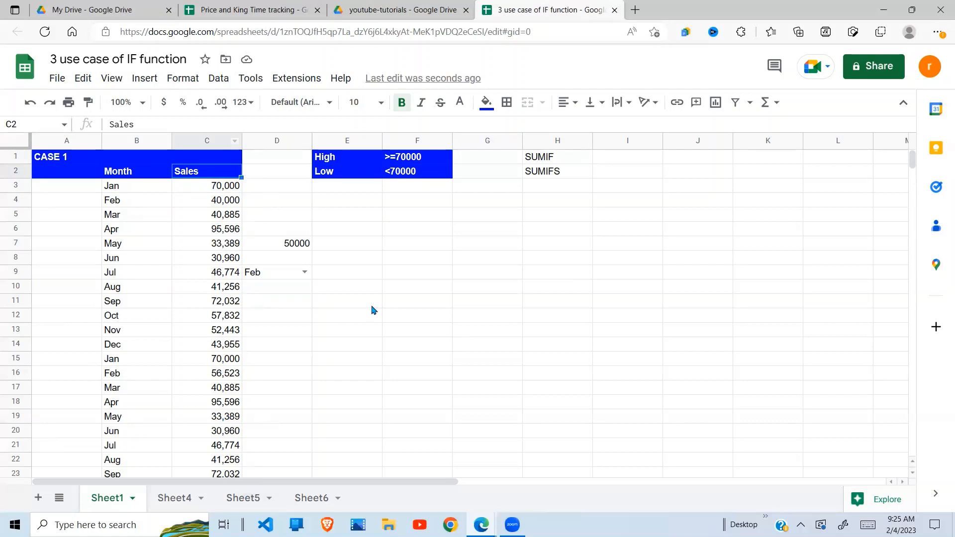
left_click(367, 233)
left_click(358, 247)
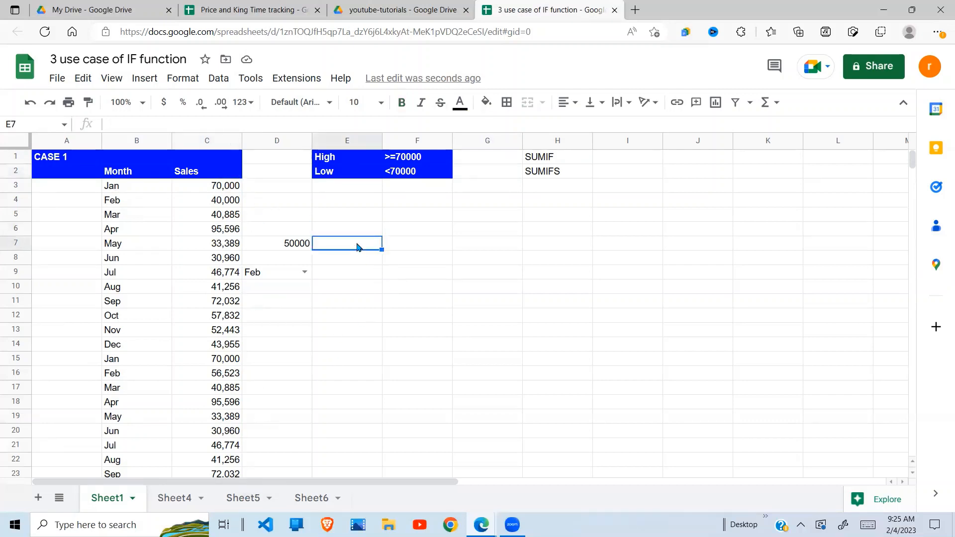
type("=sumif(")
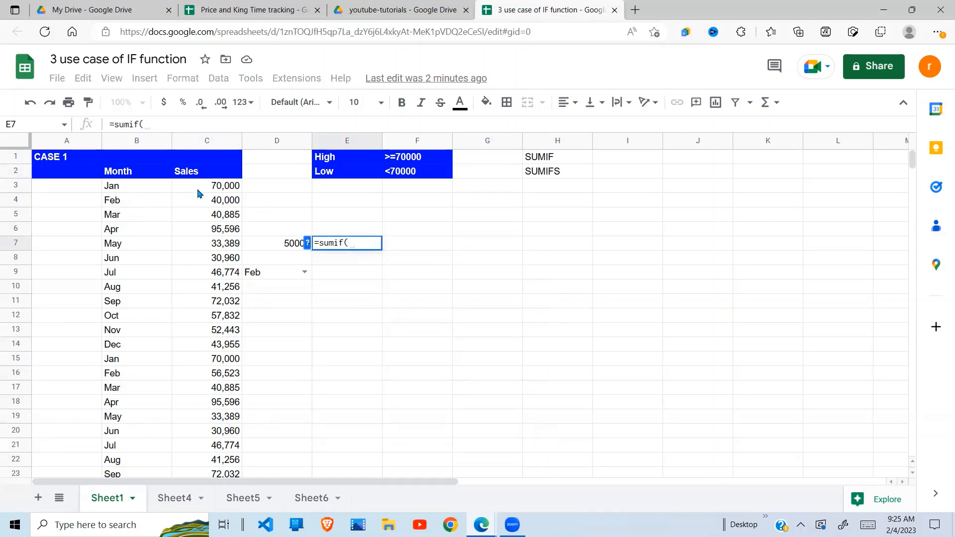
left_click(306, 243)
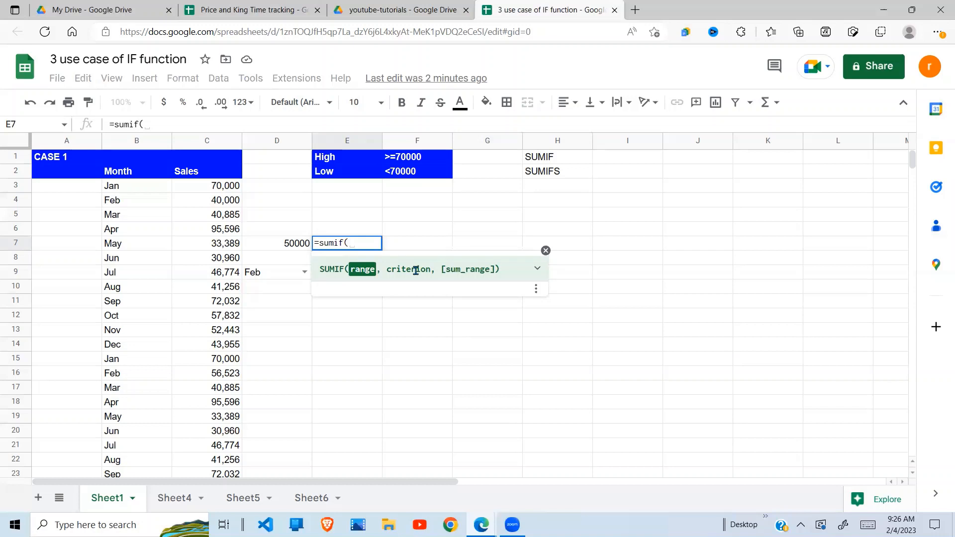
left_click_drag(226, 186, 230, 262)
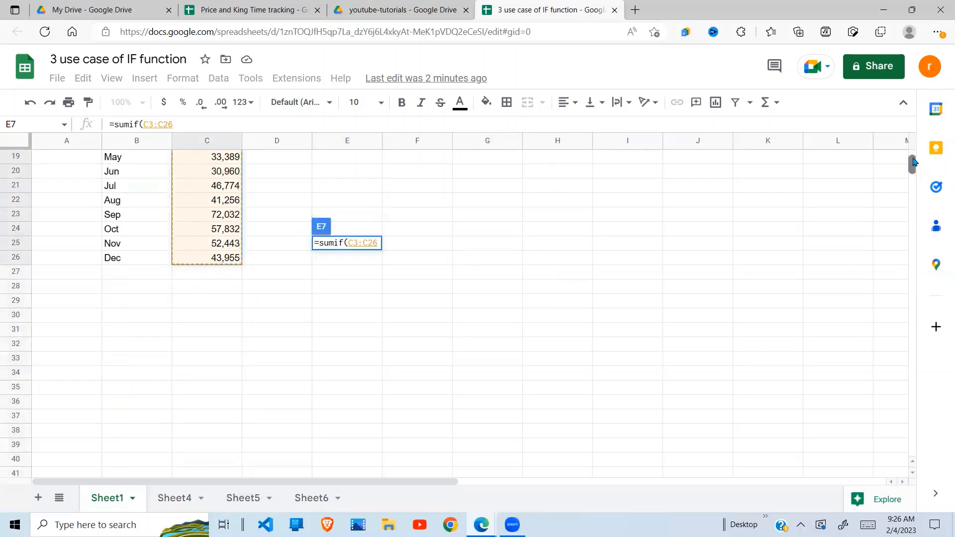
left_click_drag(913, 165, 913, 161)
type(",")
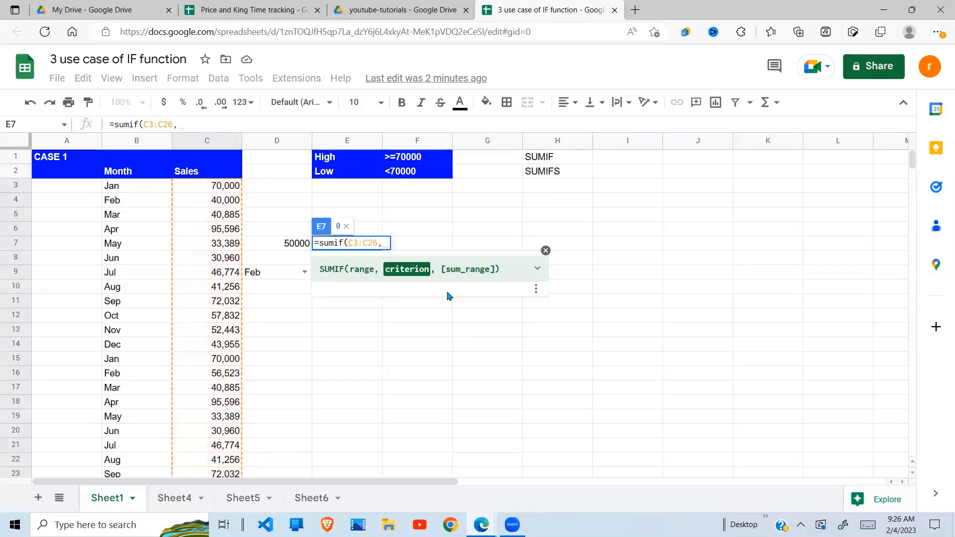
Step: Give the SUMIF formula the criterion ">"&D7 so that only sales above the value in D7 count
type("\"")
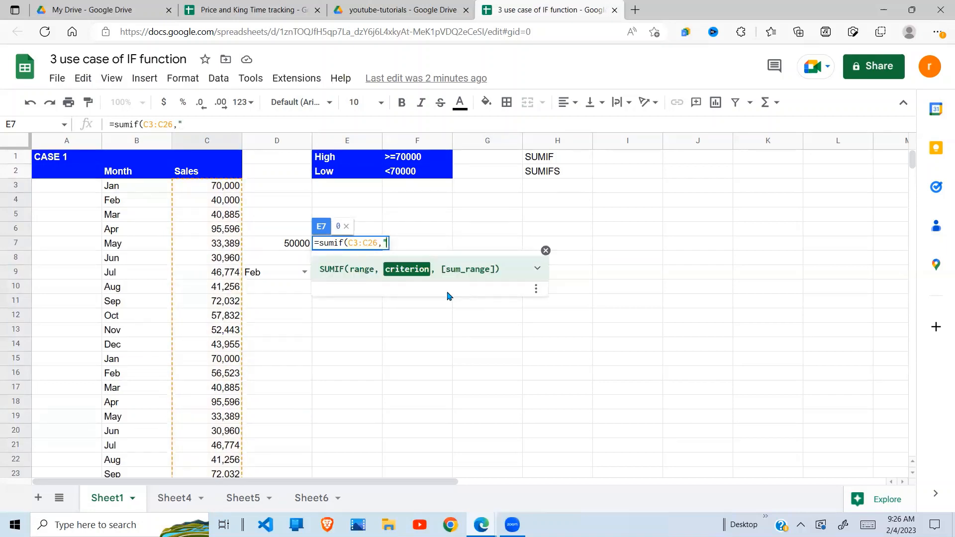
type(">\"&")
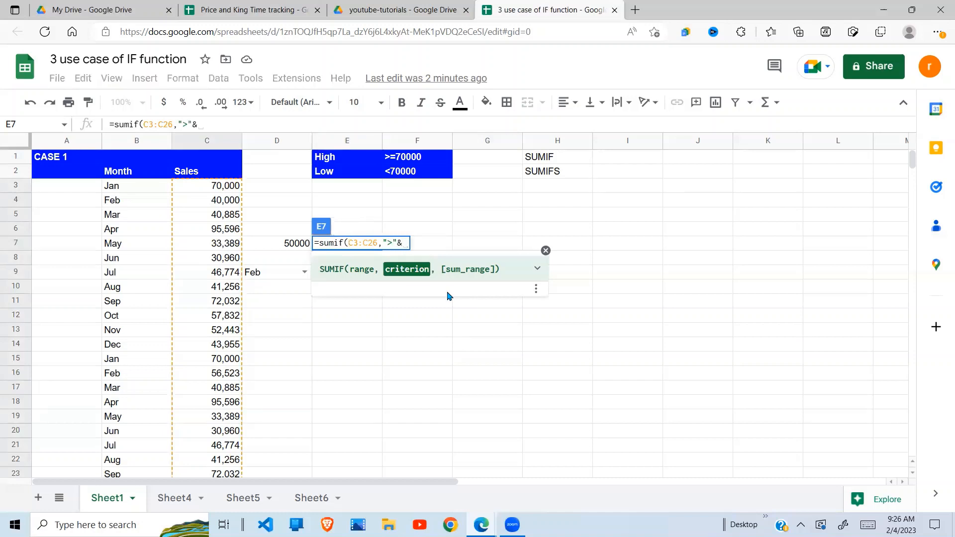
left_click(297, 248)
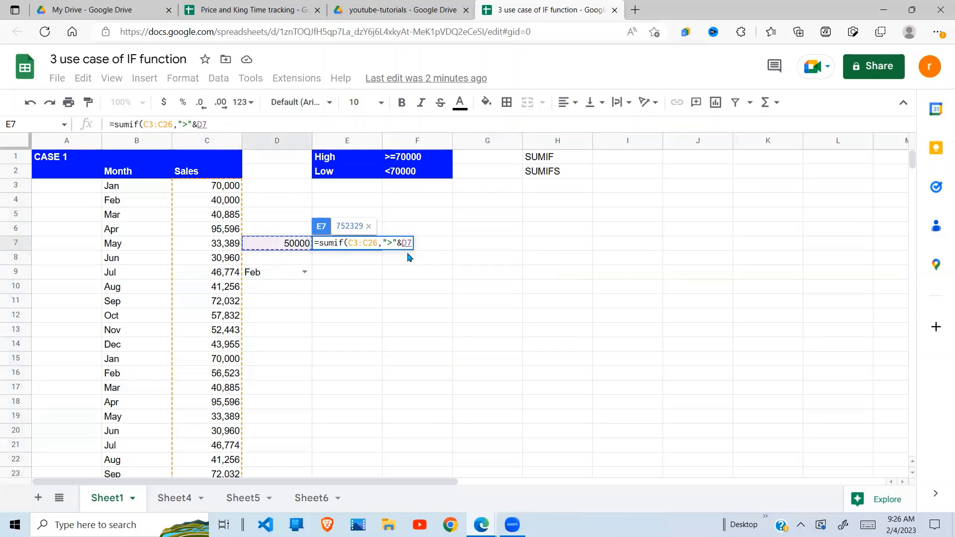
type(",")
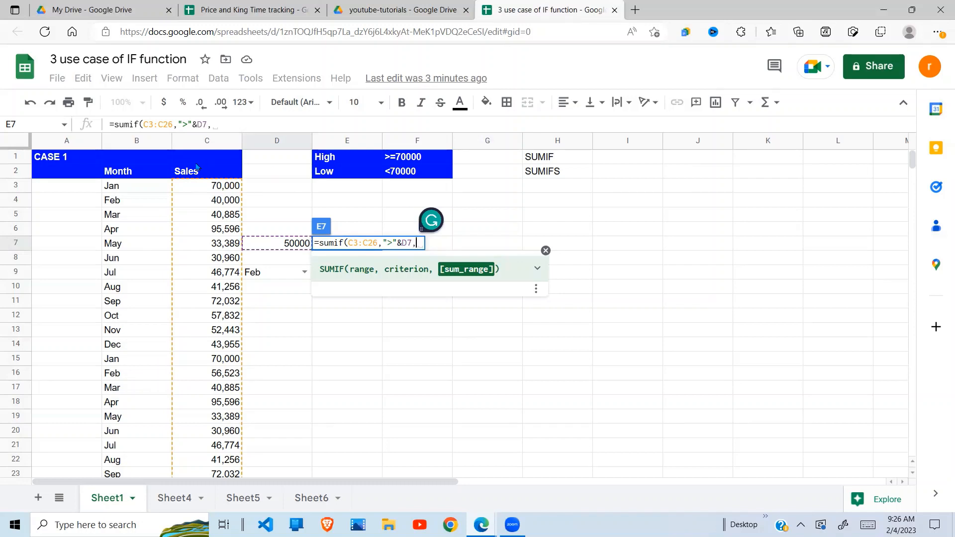
Step: Complete the SUMIF formula in E7 with C3:C26 as the sum range and check the finished cell
left_click(217, 188)
left_click_drag(218, 187, 230, 329)
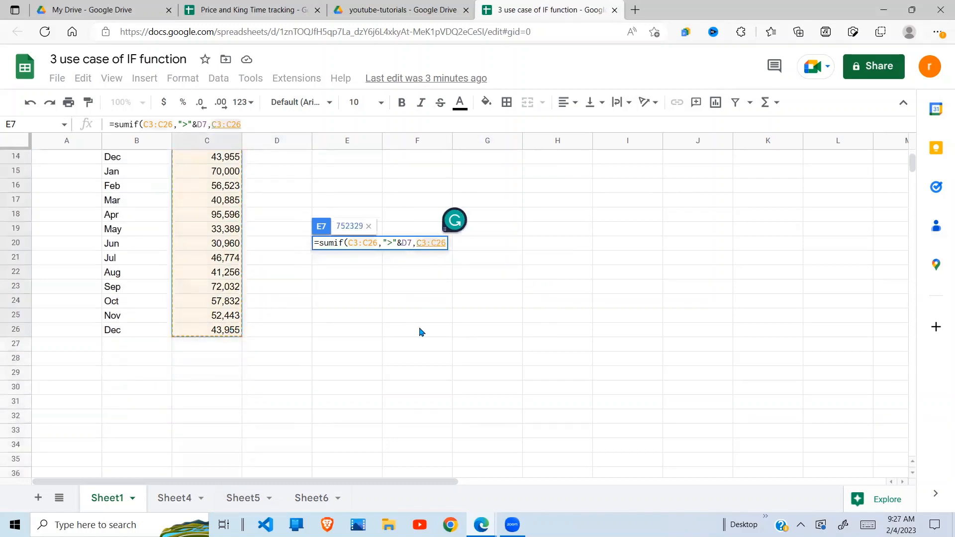
type(")")
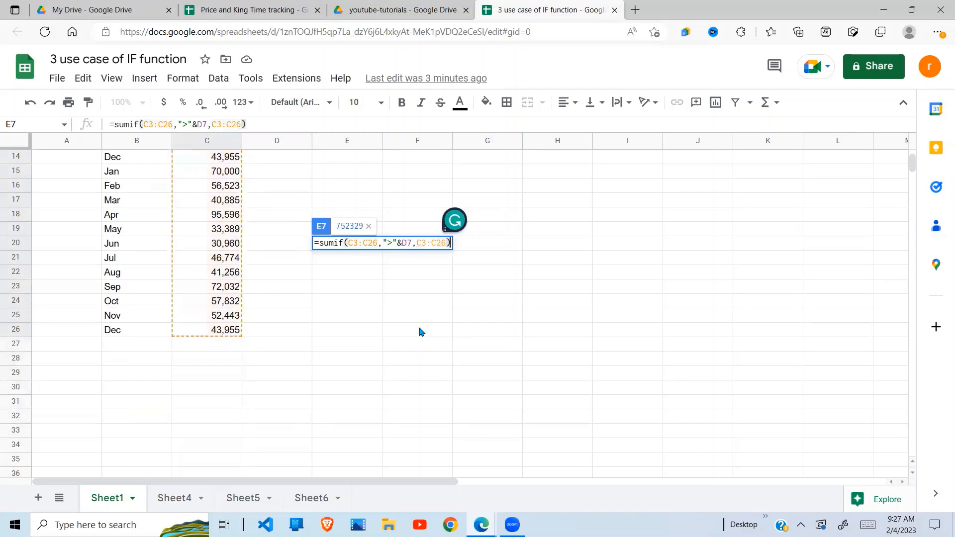
key("Up")
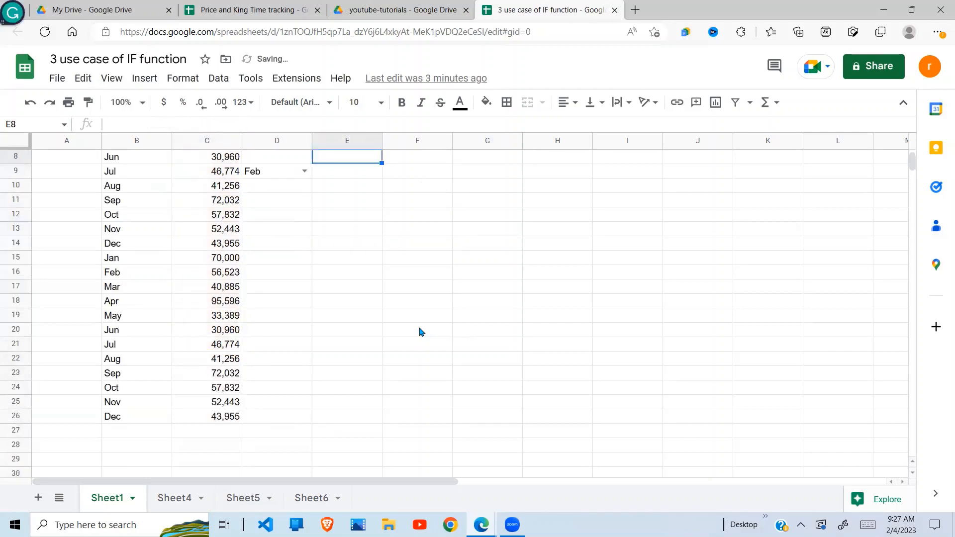
key("Up")
key("Up")
key("Up")
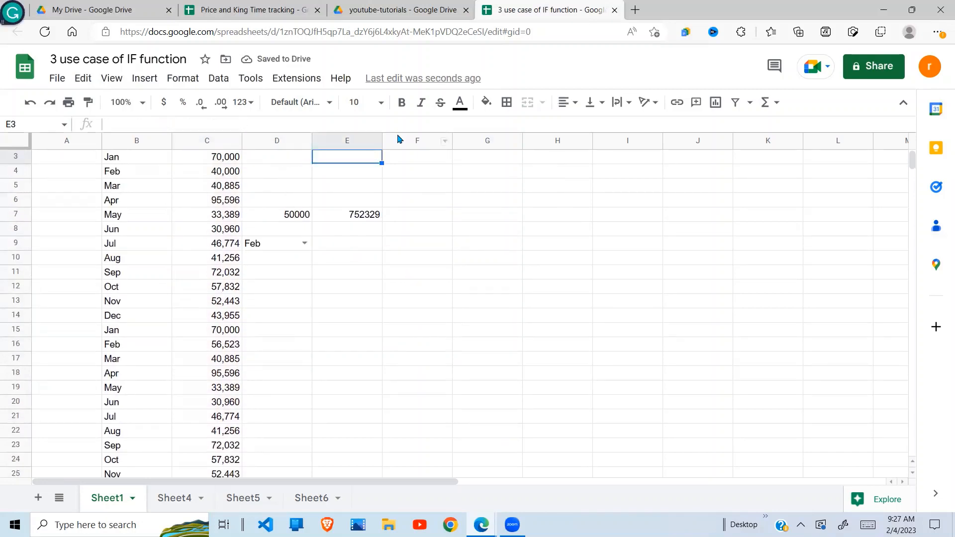
left_click(374, 217)
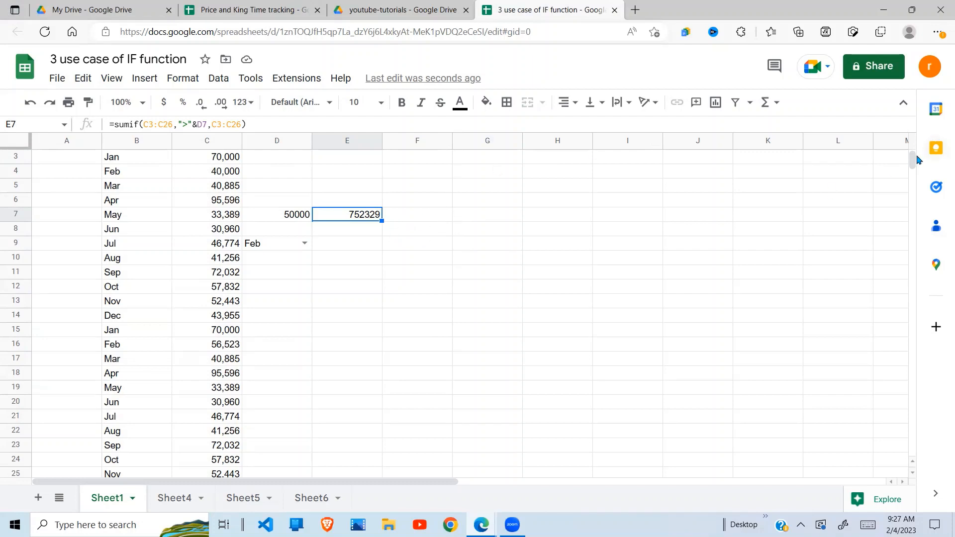
scroll(915, 159, "up", 2)
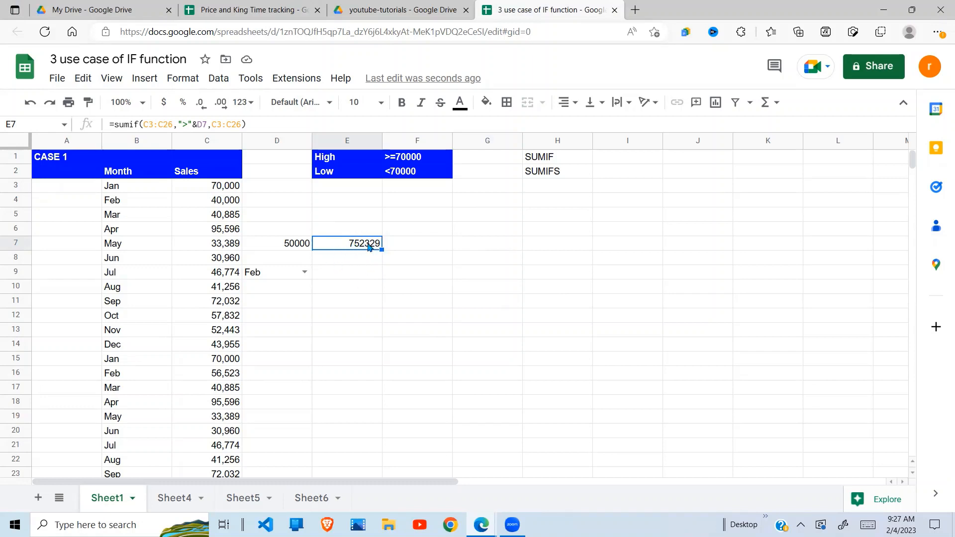
Step: Label the two result columns by entering "sumif" in E6 and "sumifs" in F6
left_click(431, 250)
left_click(368, 229)
type("sumif")
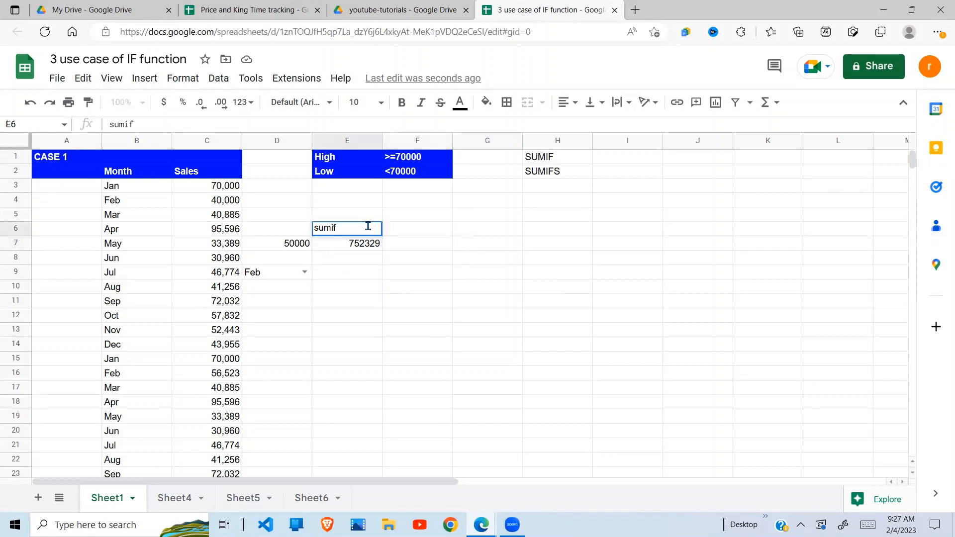
left_click(470, 230)
left_click(441, 231)
type("sumifs")
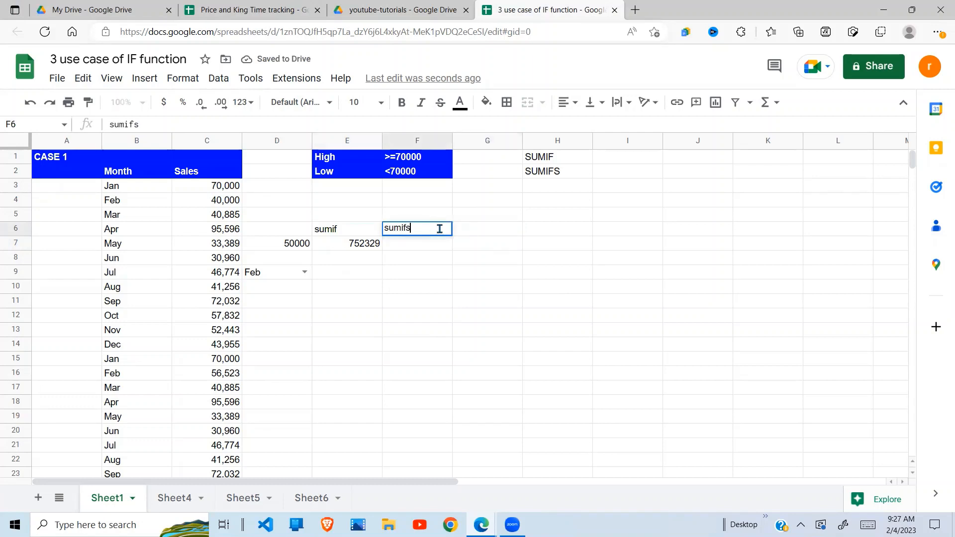
Step: Start a SUMIFS formula in F7 with the sales figures C3:C26 as the sum range
left_click(432, 249)
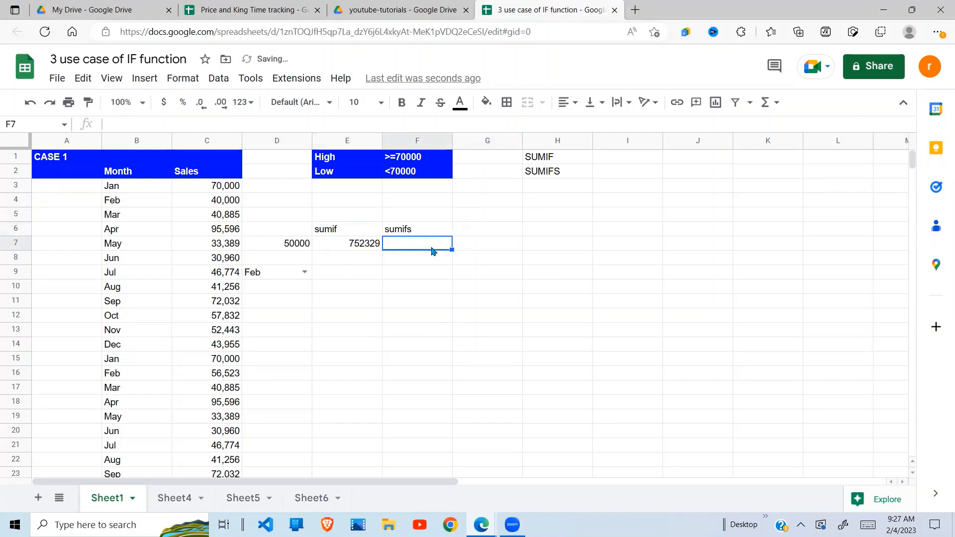
type("=sum")
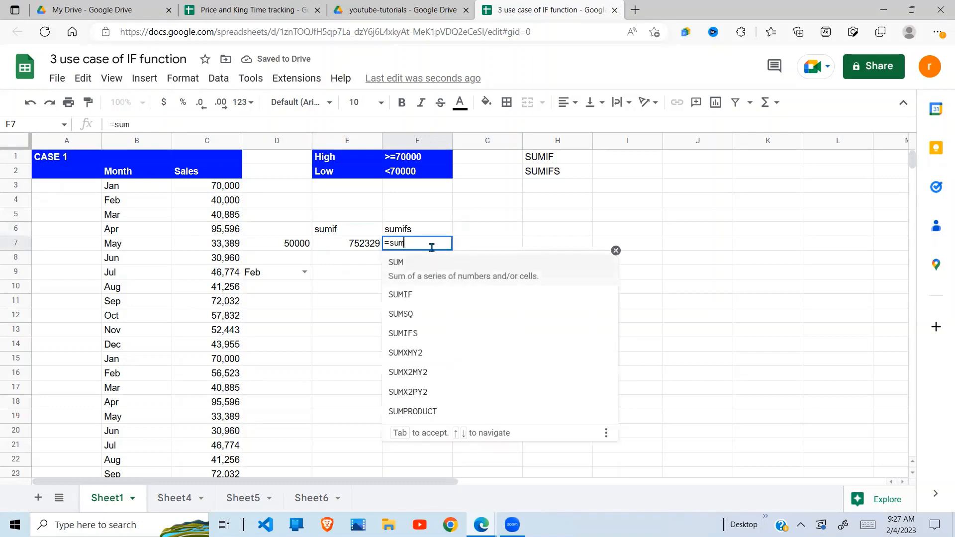
type("if")
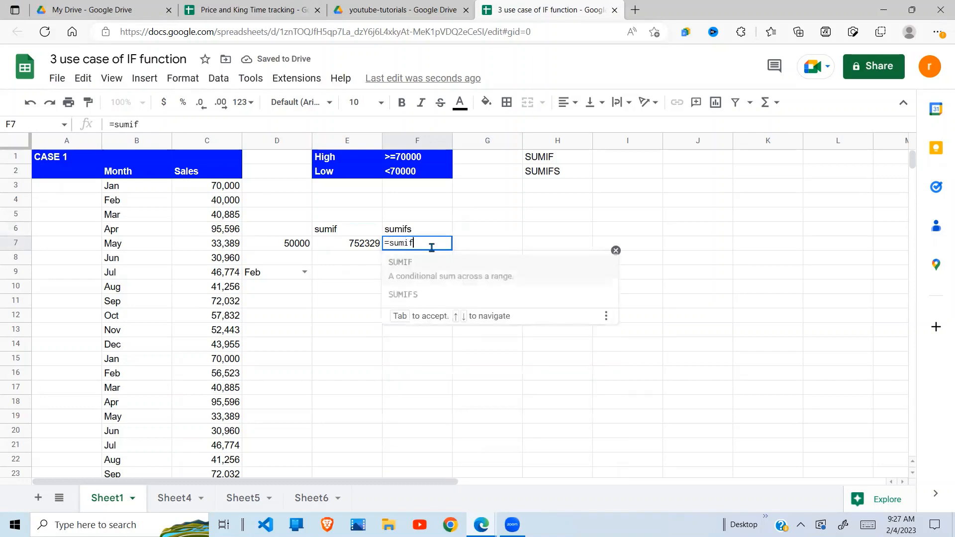
type("s(")
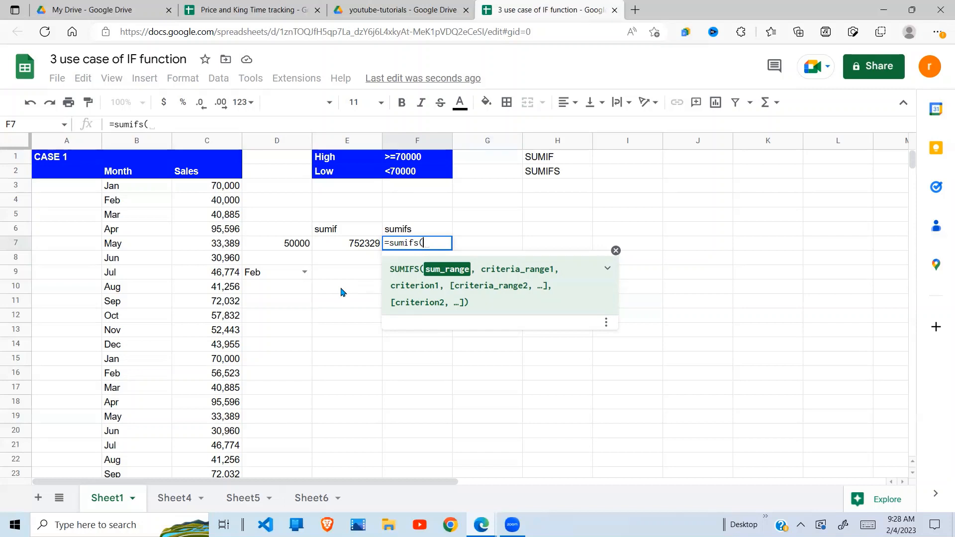
left_click_drag(234, 187, 225, 335)
type(",")
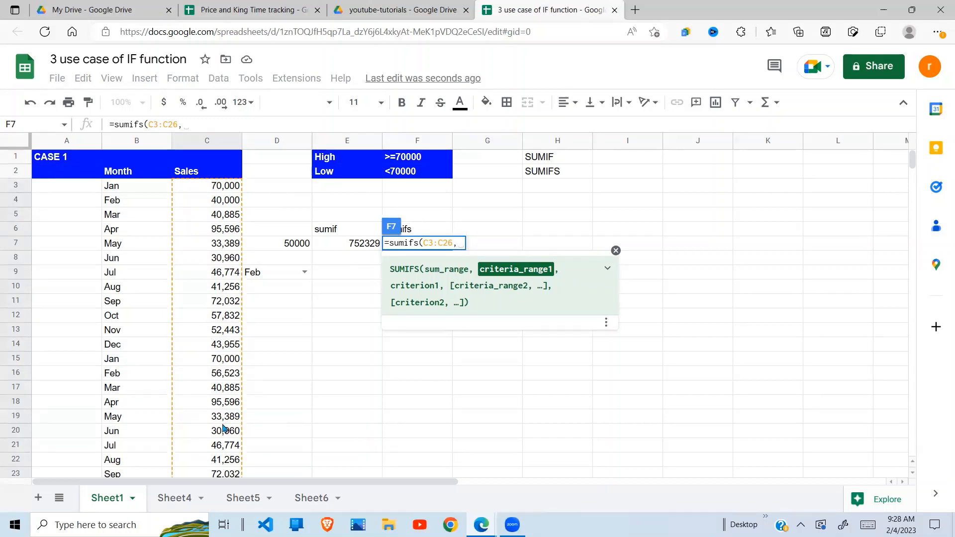
Step: Complete the SUMIFS formula in F7 with C3:C26 as the criteria range and ">"&D7 as the criterion
left_click_drag(224, 185, 234, 377)
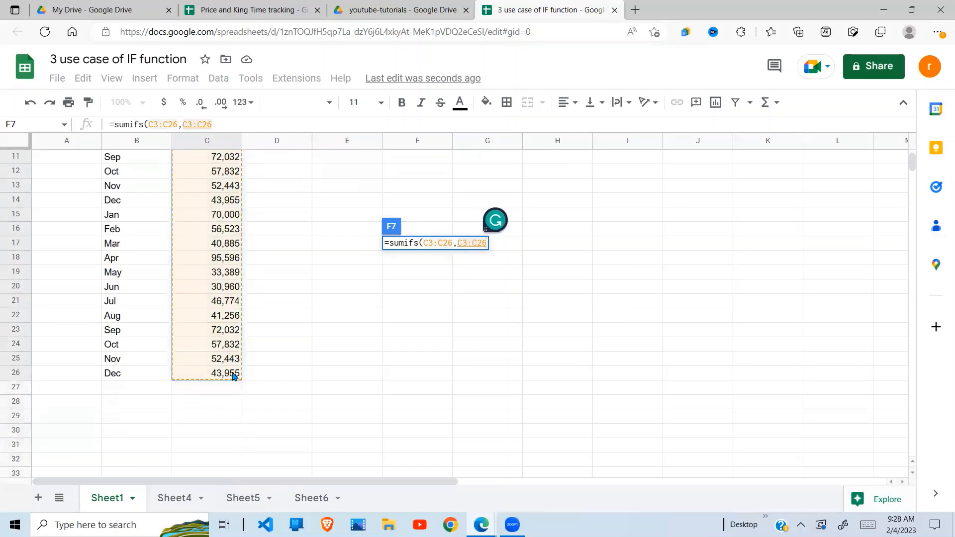
type(",")
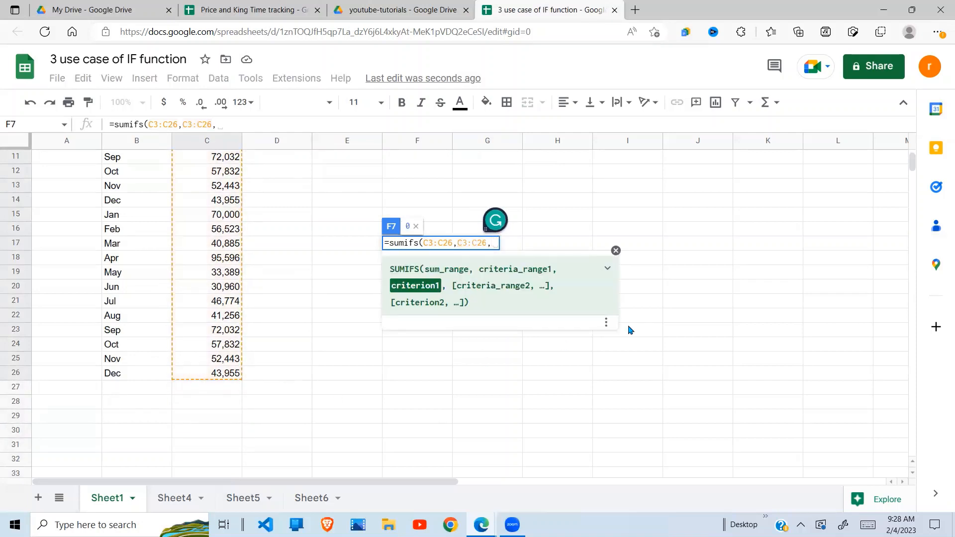
scroll(919, 169, "up", 3)
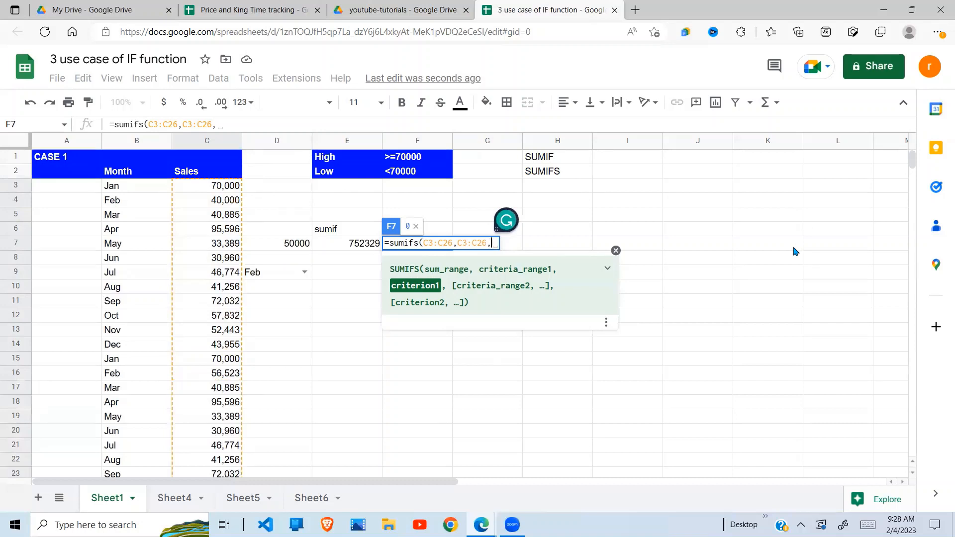
type("\">")
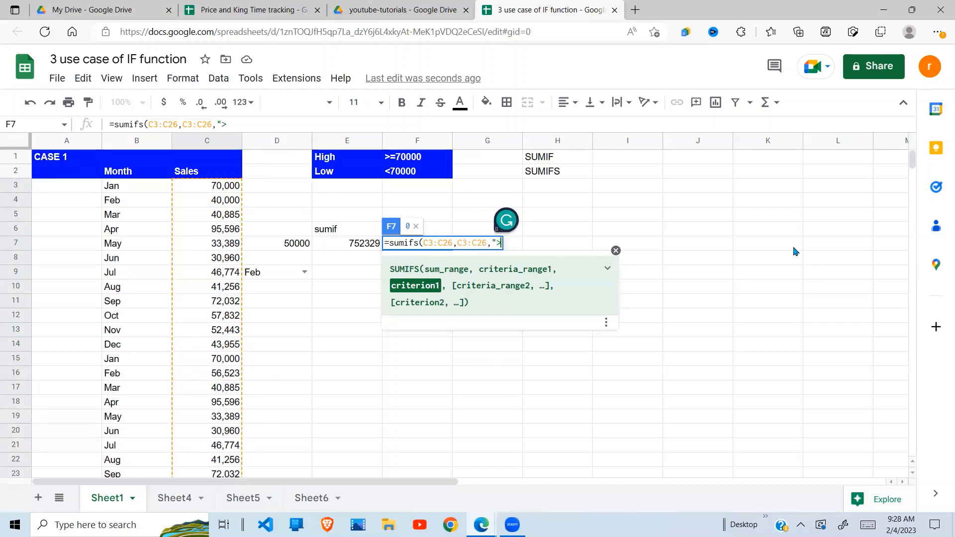
type("\"&")
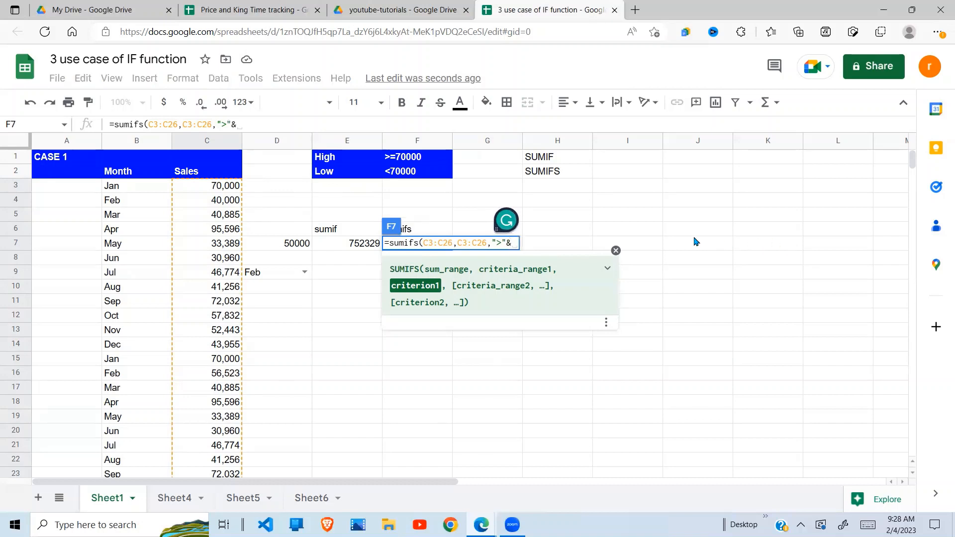
left_click(297, 246)
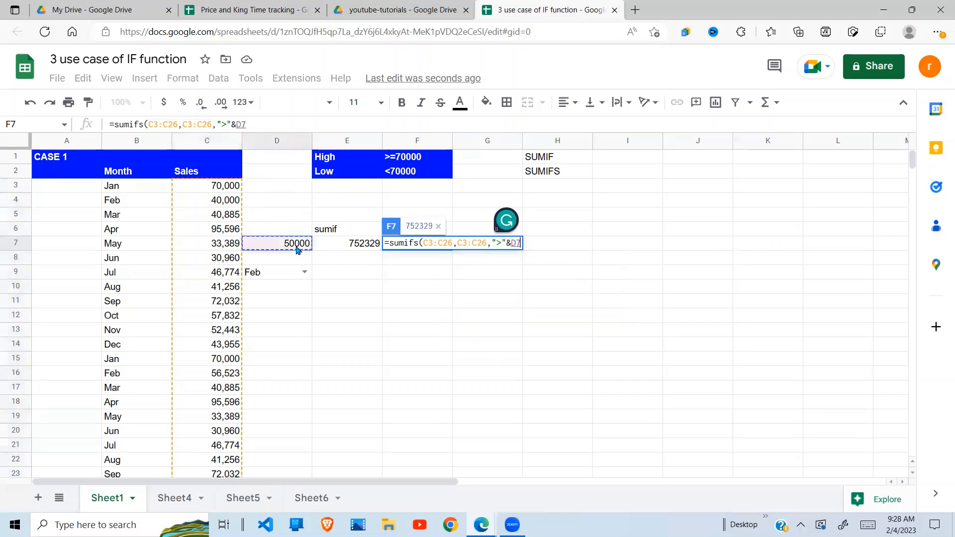
type(")")
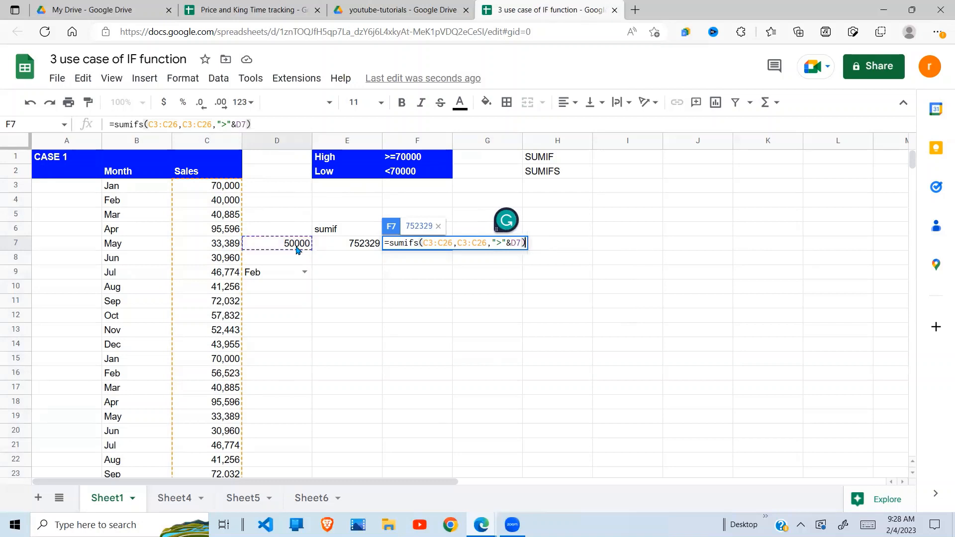
key("Return")
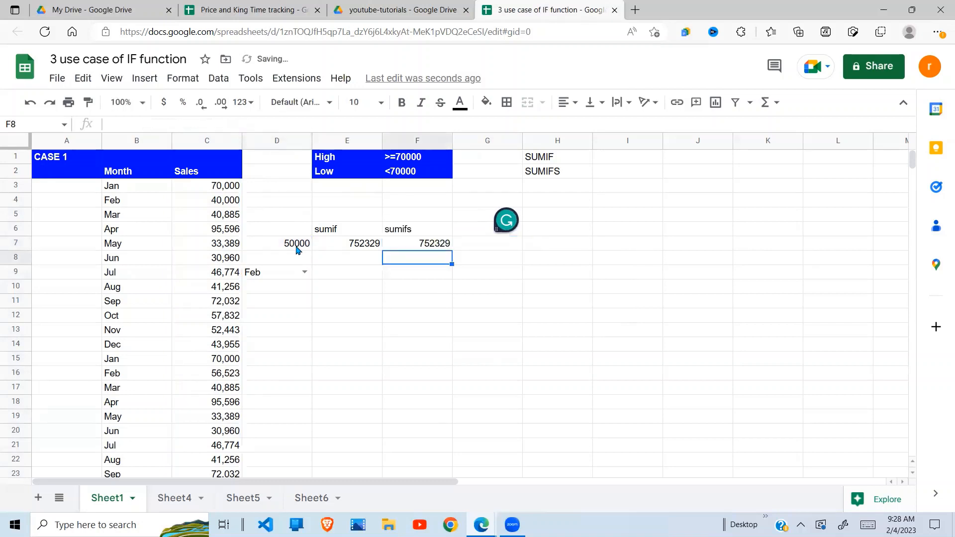
Step: Compare the SUMIF and SUMIFS results in row 7 with their labels in row 6
left_click(419, 242)
left_click(354, 232)
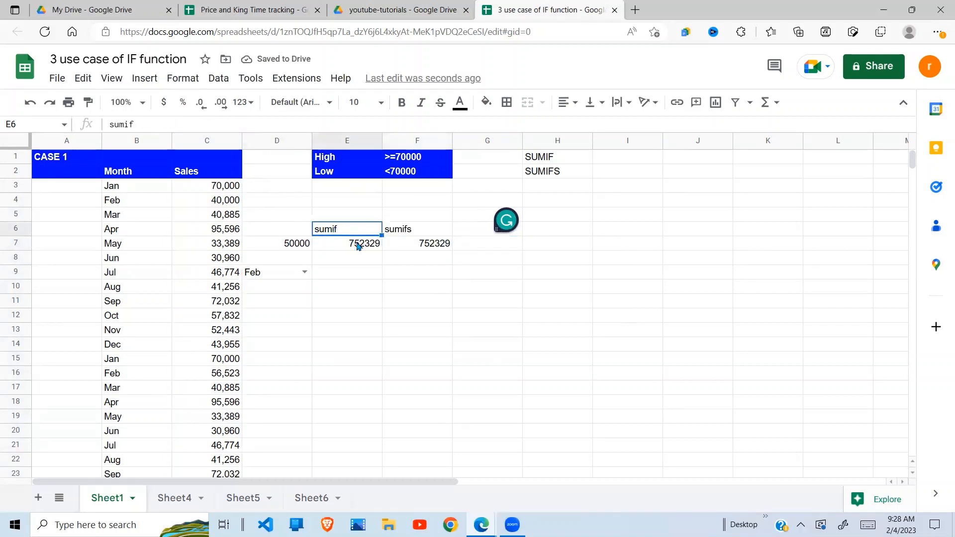
left_click(362, 248)
left_click(411, 231)
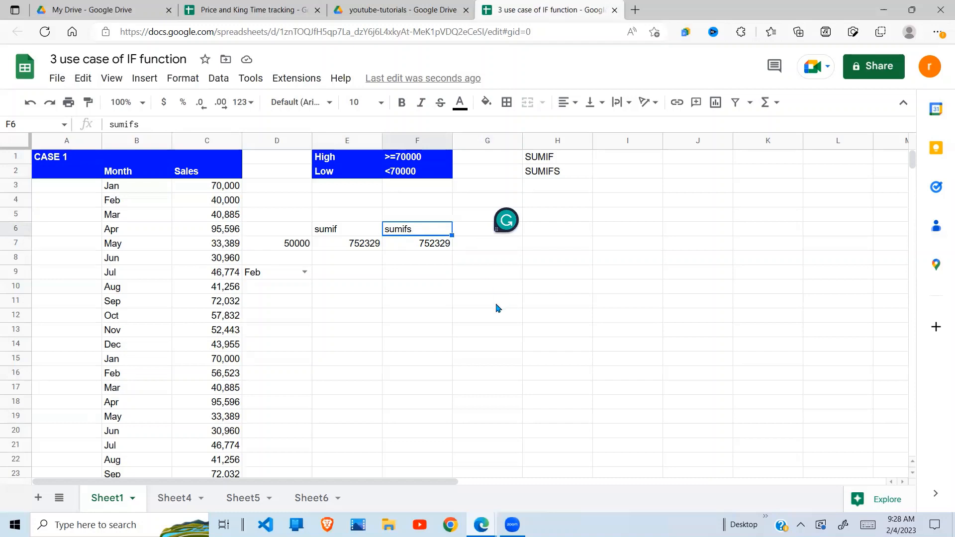
left_click(415, 272)
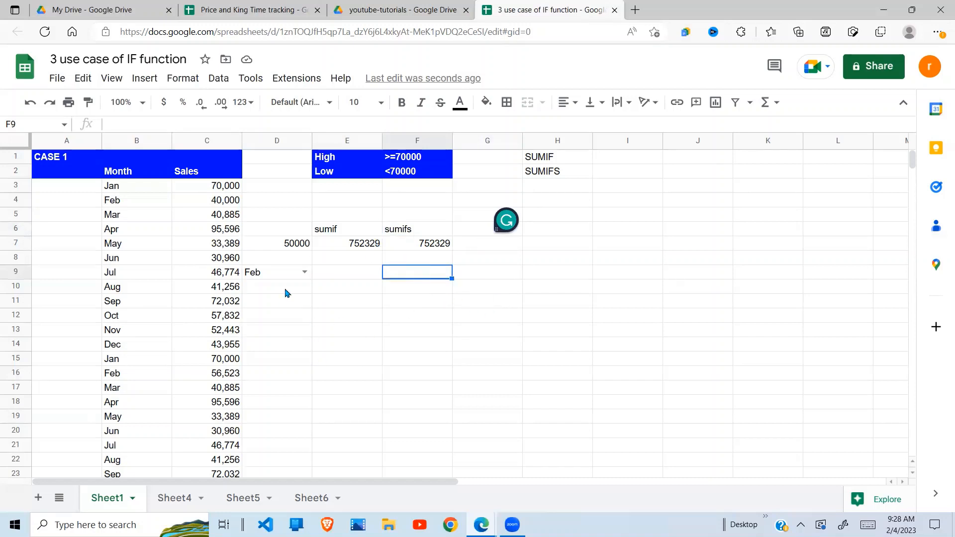
Step: Review the threshold in D7, the month selected in D9 and the two February sales rows, 4 and 16
left_click(291, 273)
left_click(300, 248)
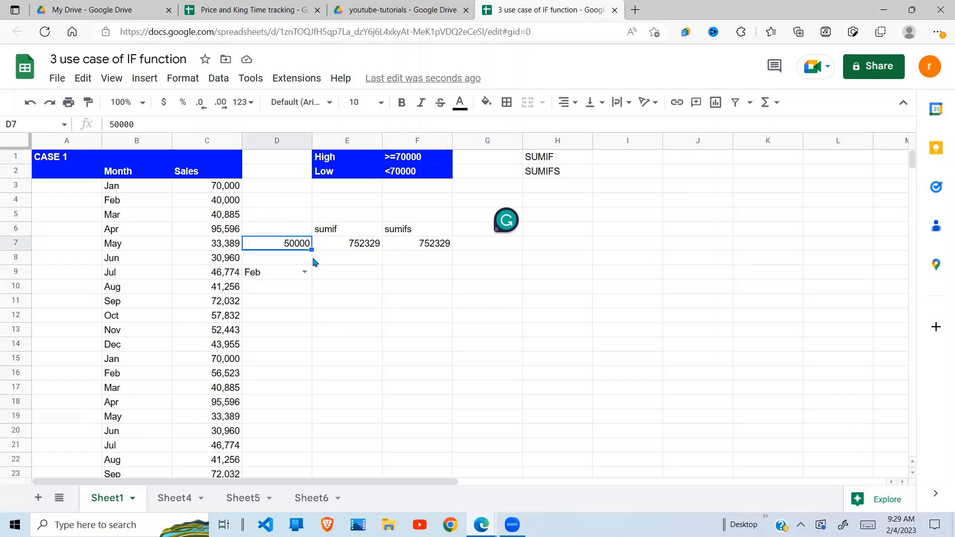
left_click(297, 276)
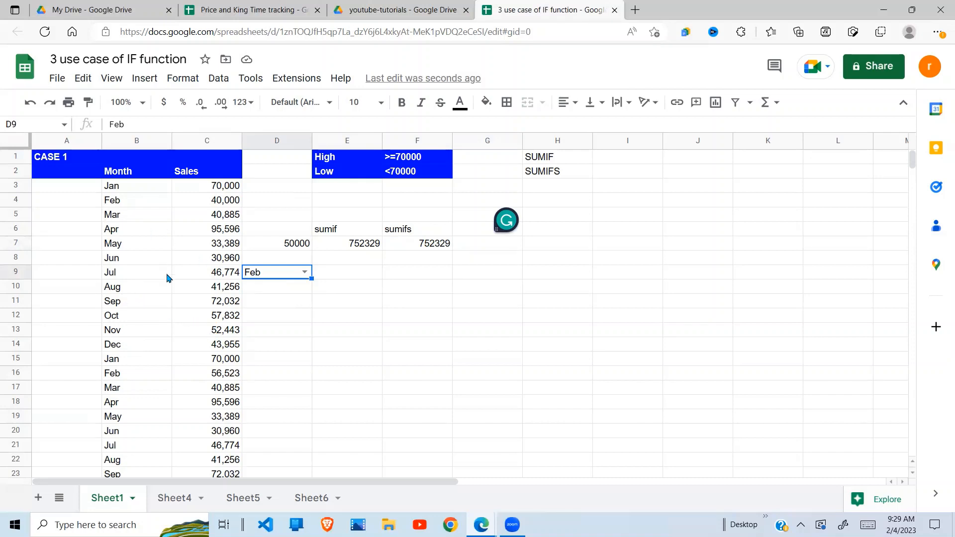
left_click_drag(135, 203, 230, 204)
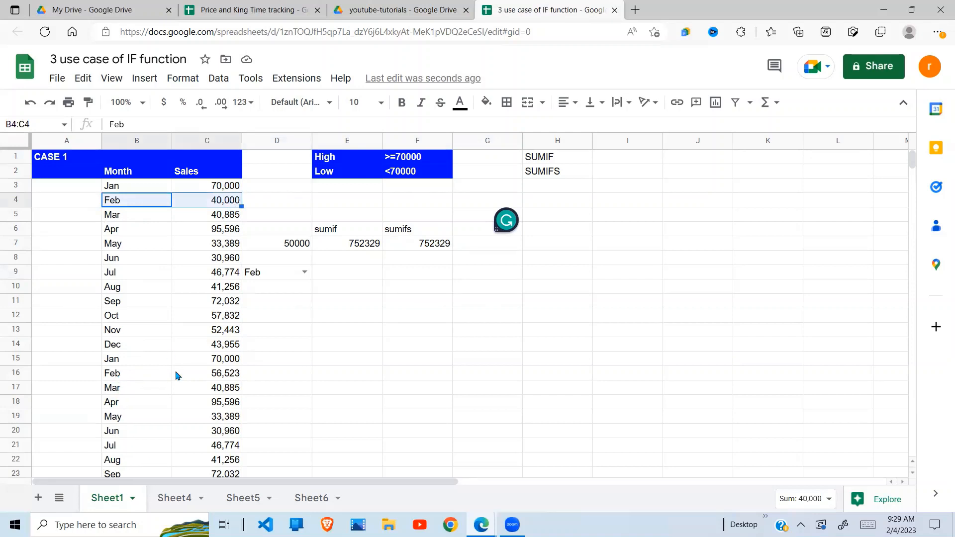
left_click_drag(129, 374, 227, 376)
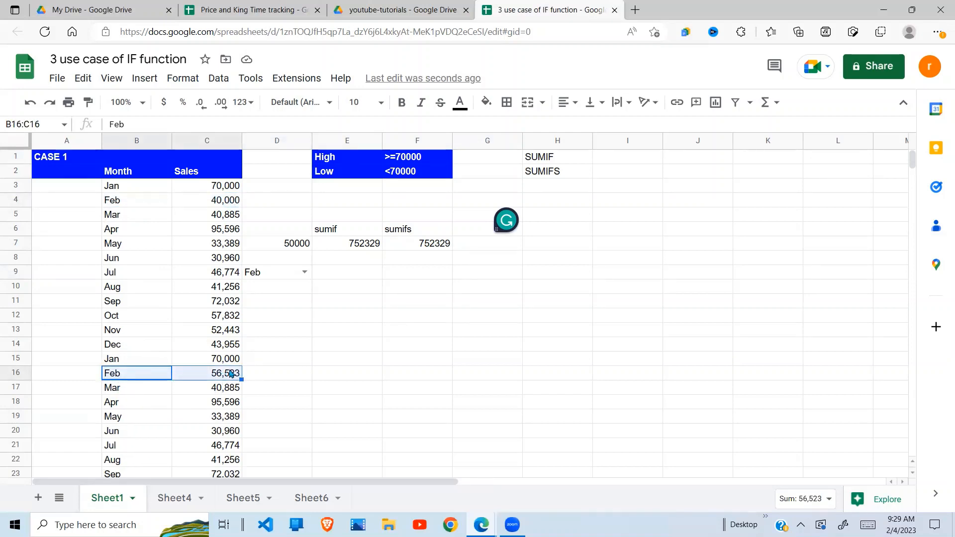
Step: Start a SUMIFS formula in F9 with the sales figures C3:C26 as the sum range
left_click(376, 277)
left_click(421, 278)
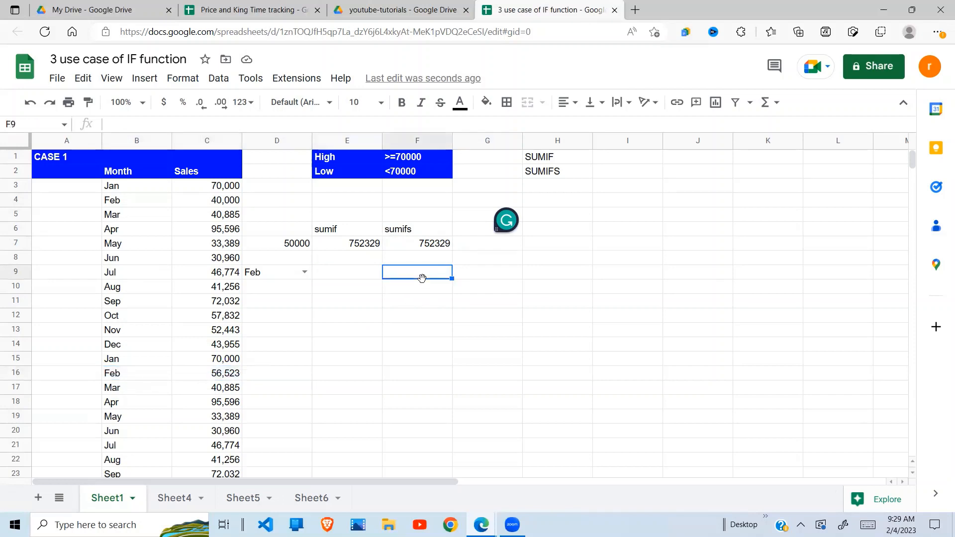
type("=sumifx")
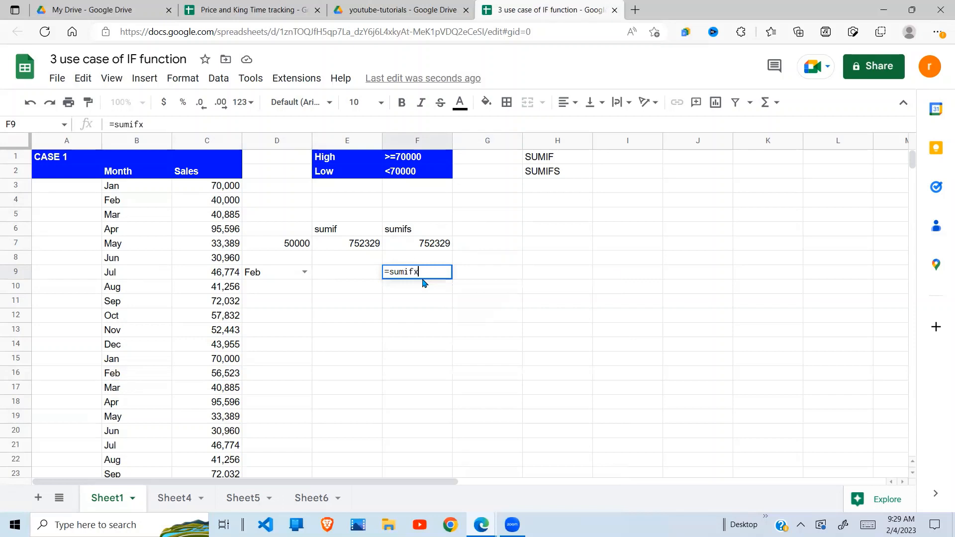
key("BackSpace")
type("s(")
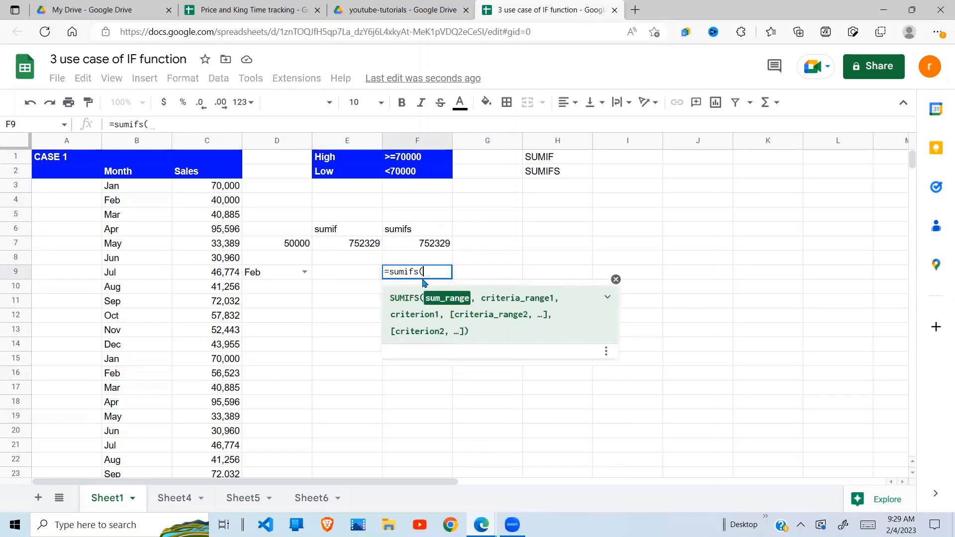
left_click_drag(231, 185, 229, 221)
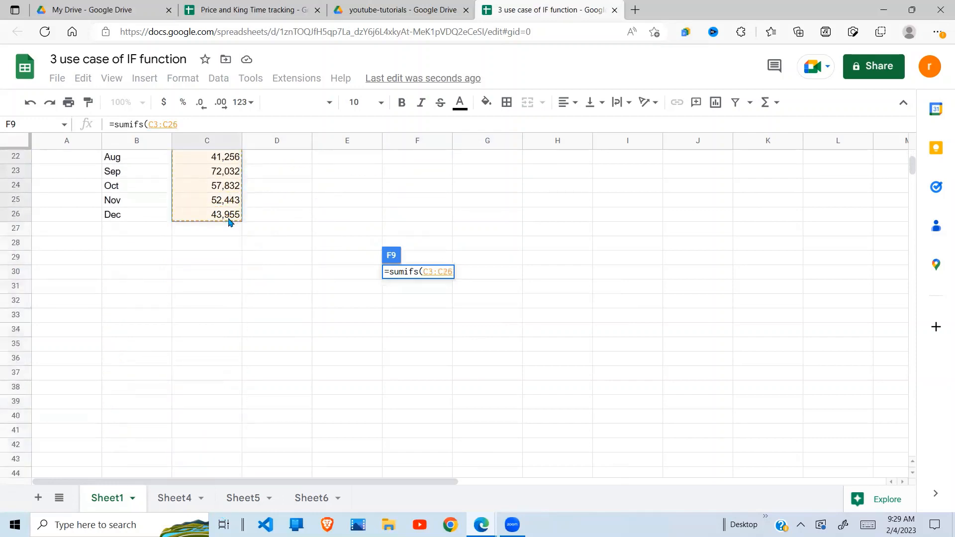
type(",")
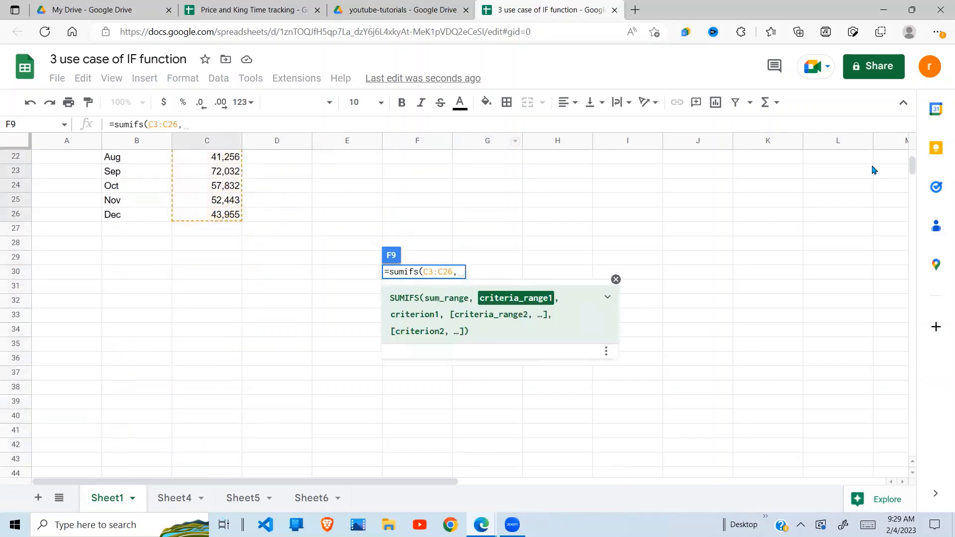
Step: Add the first condition to the F9 formula: criteria range C3:C26 with the criterion ">"&D7
left_click_drag(913, 163, 915, 150)
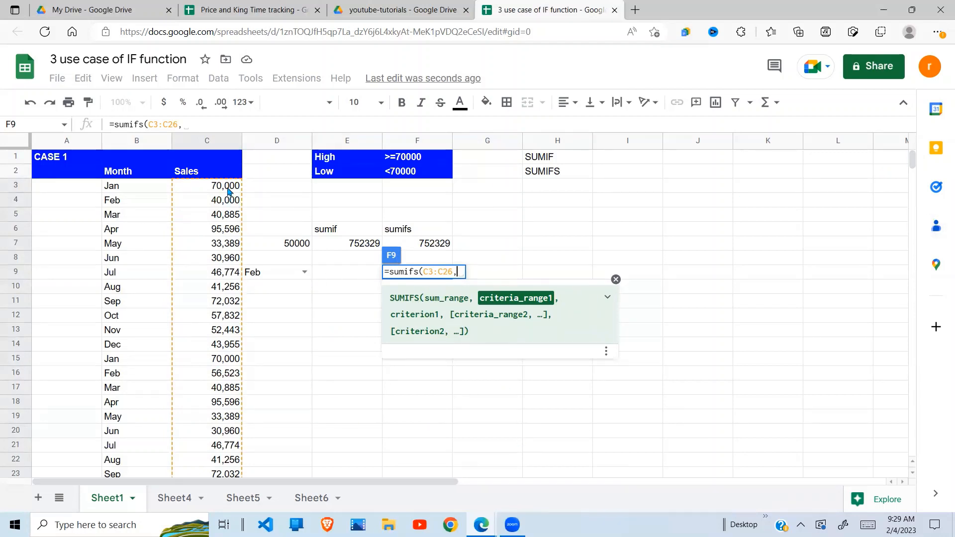
left_click_drag(228, 190, 229, 420)
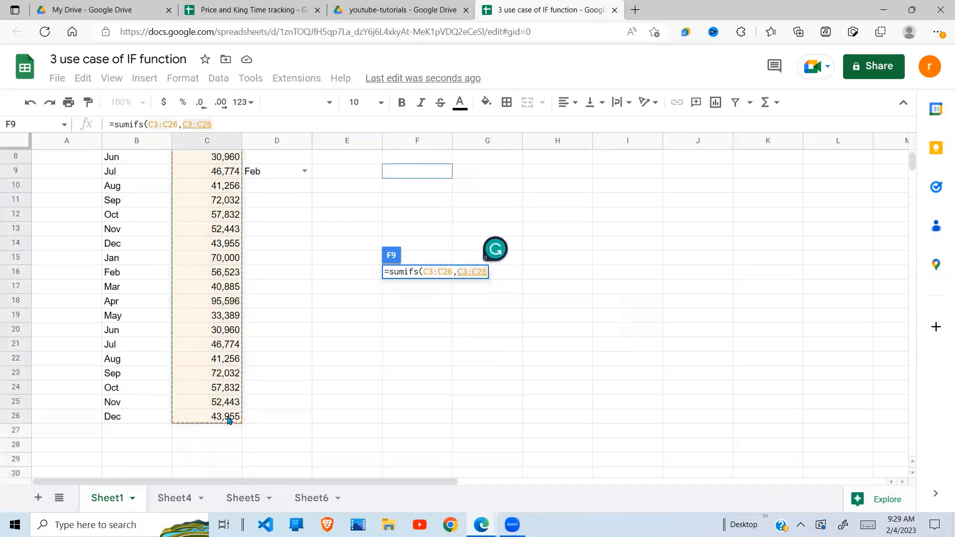
type(",")
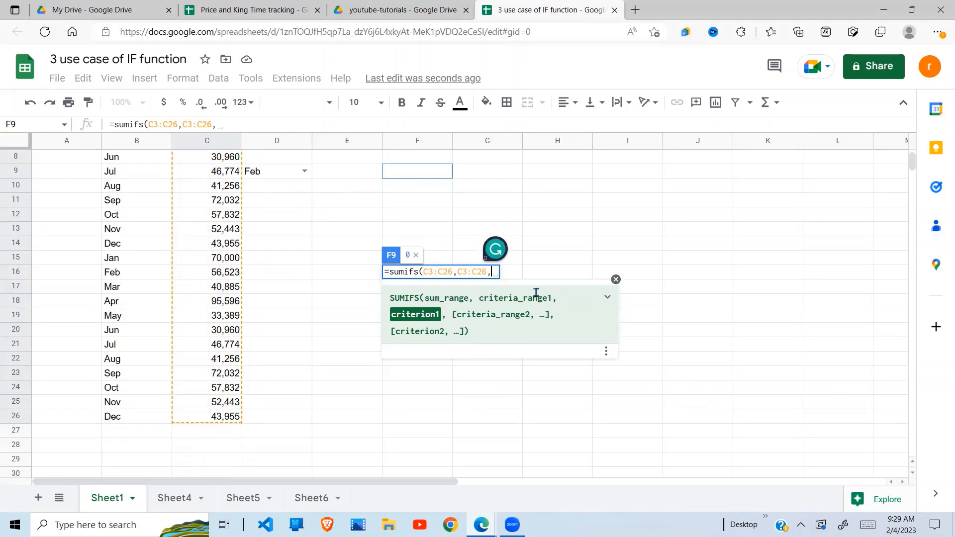
scroll(914, 160, "up", 3)
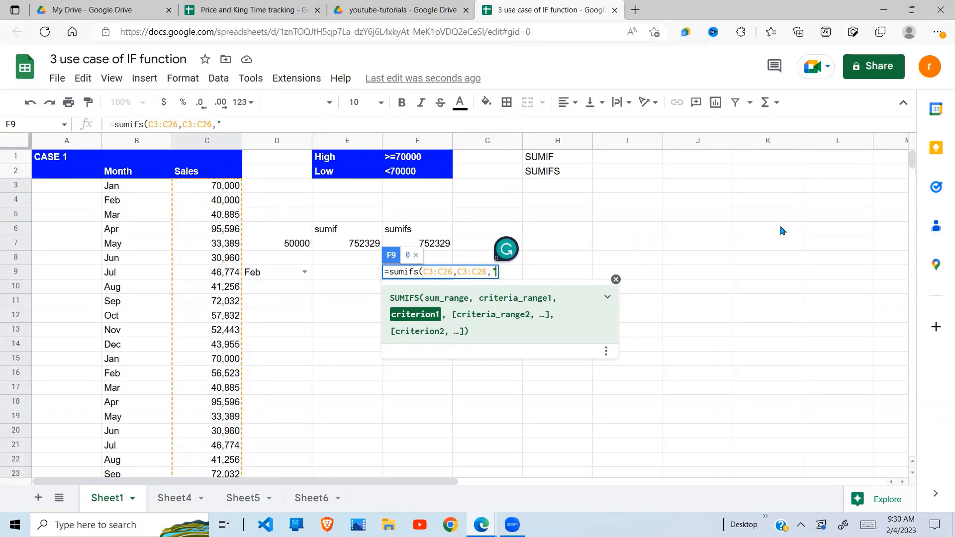
type("\">\"&")
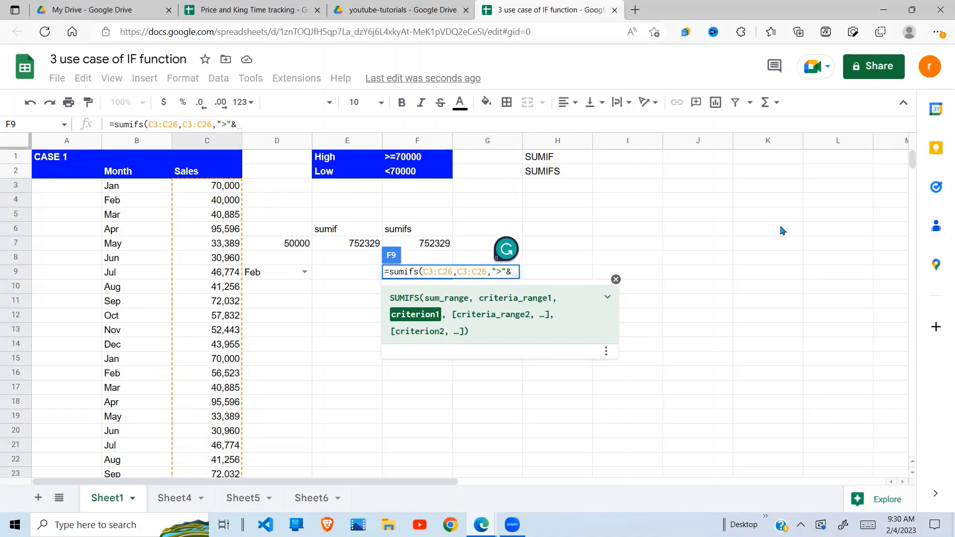
left_click(291, 244)
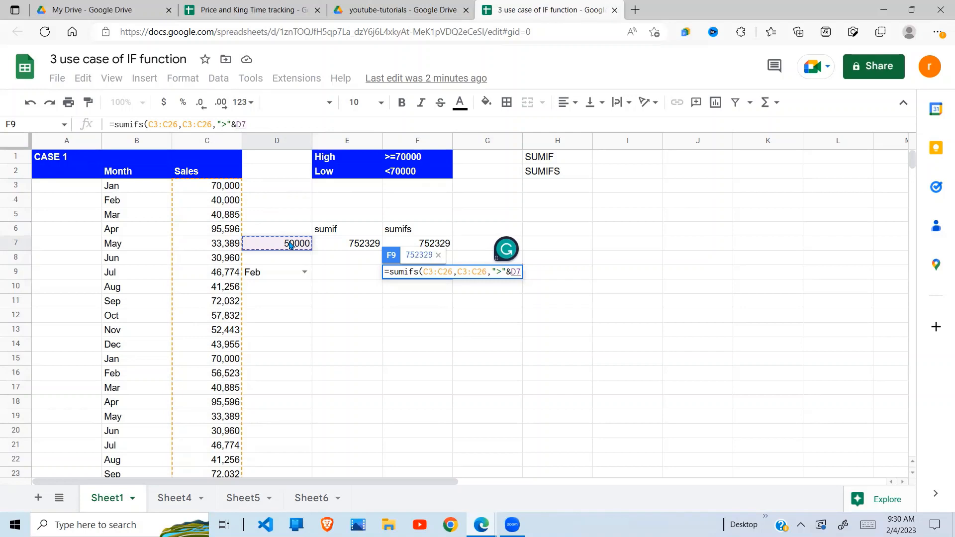
type(",")
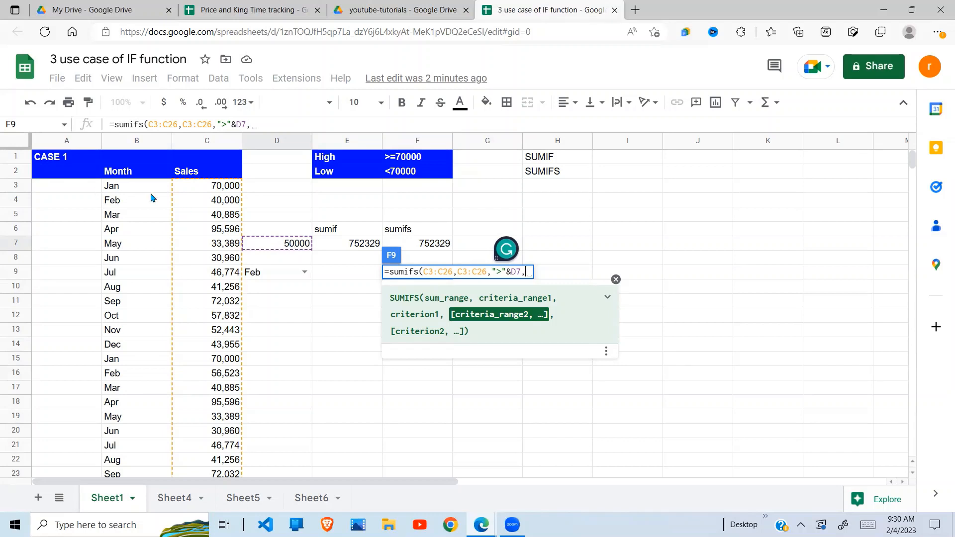
Step: Complete the SUMIFS formula in F9 with the months B3:B26 as the second criteria range and D9 as its criterion
left_click_drag(147, 194, 141, 392)
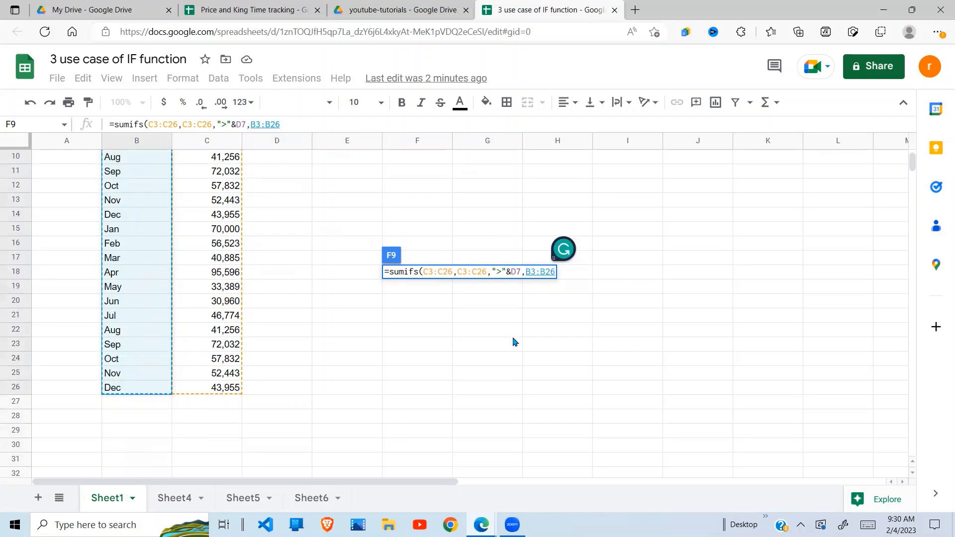
type(",")
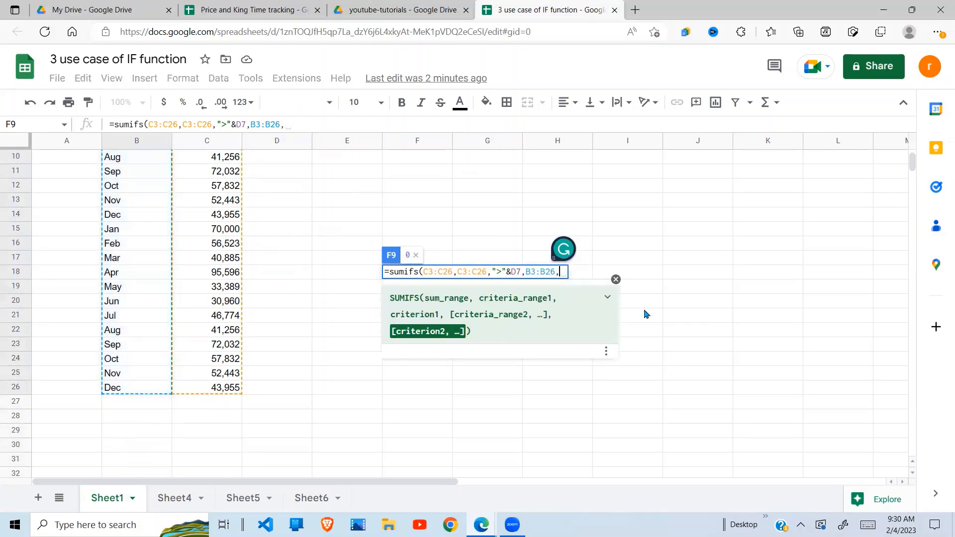
left_click_drag(914, 164, 914, 157)
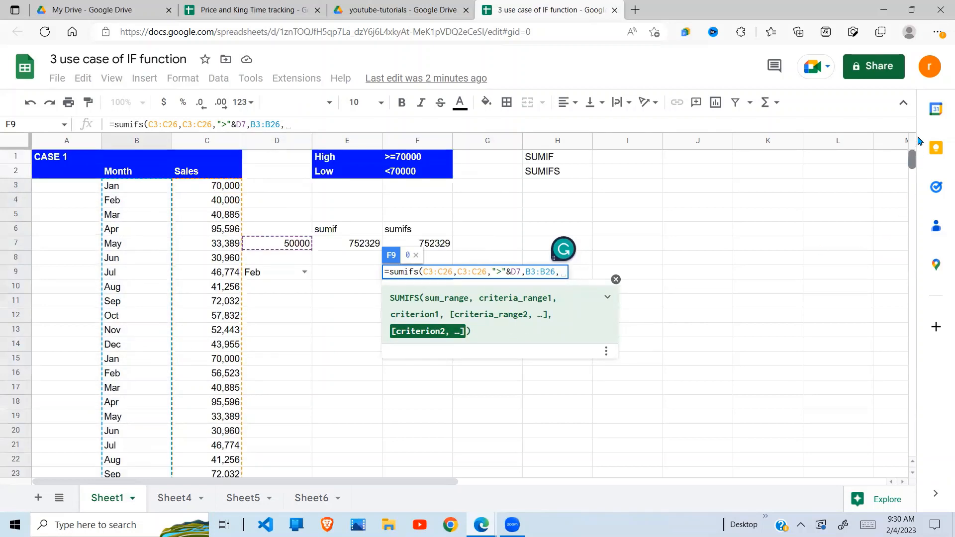
left_click(282, 278)
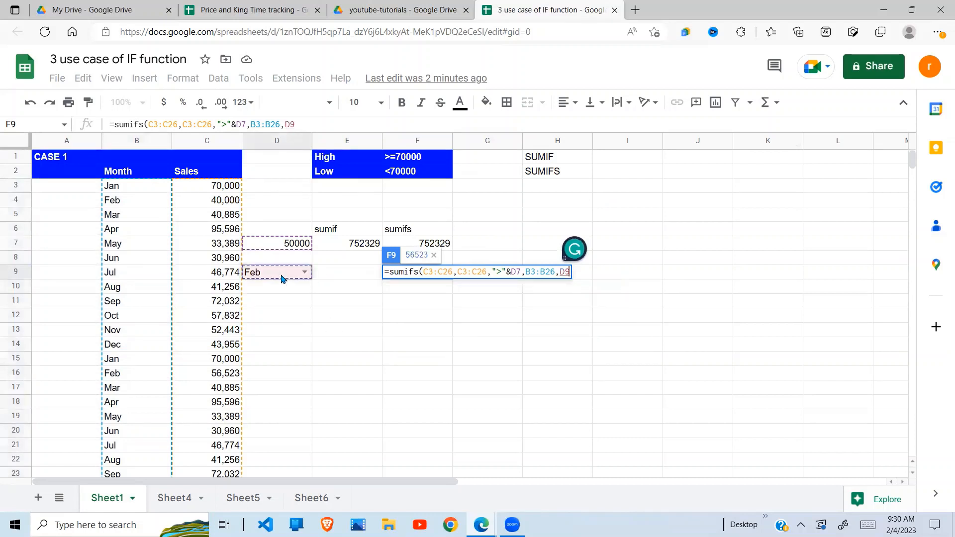
type(")")
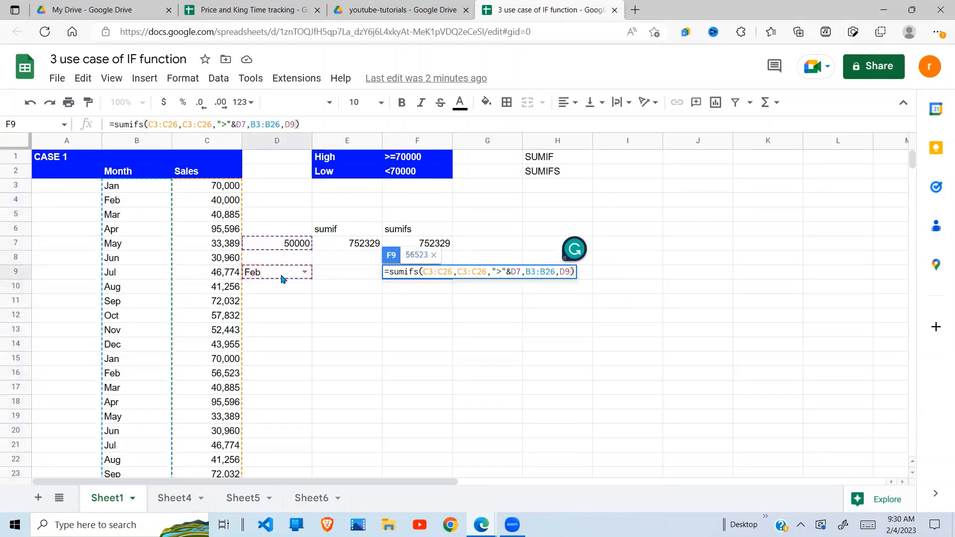
key("Return")
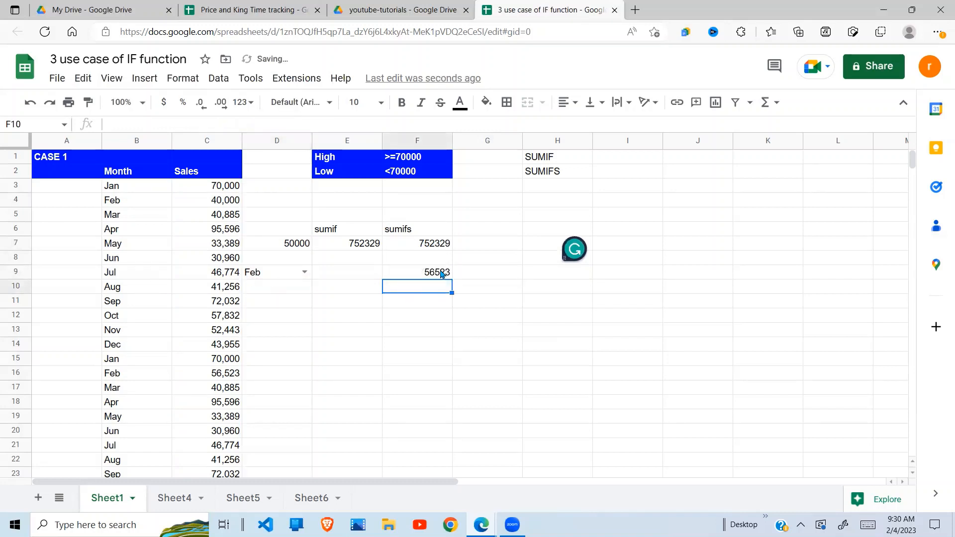
Step: Check the F9 result against the February rows 4 and 16, and compare its formula with the SUMIF in E7
left_click(442, 273)
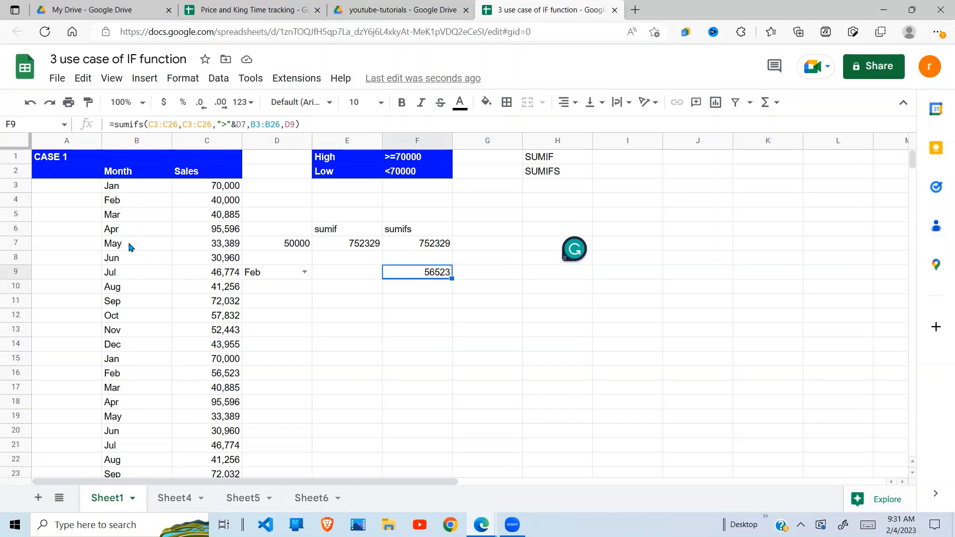
left_click_drag(117, 203, 224, 213)
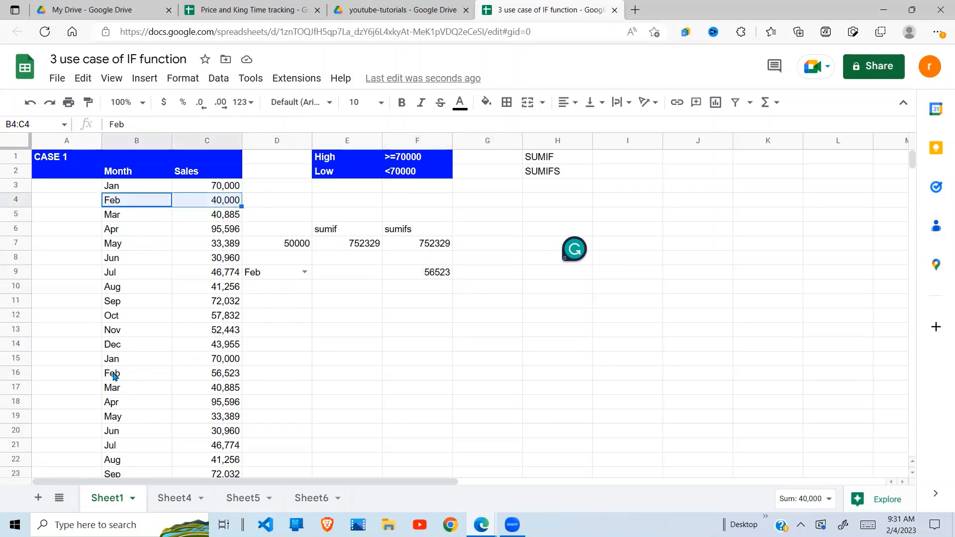
left_click_drag(115, 375, 239, 377)
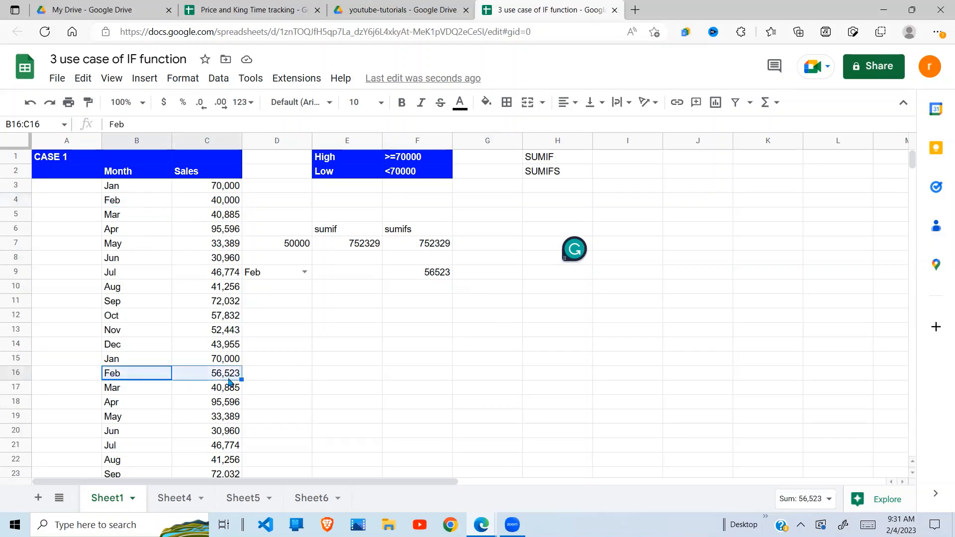
left_click(376, 247)
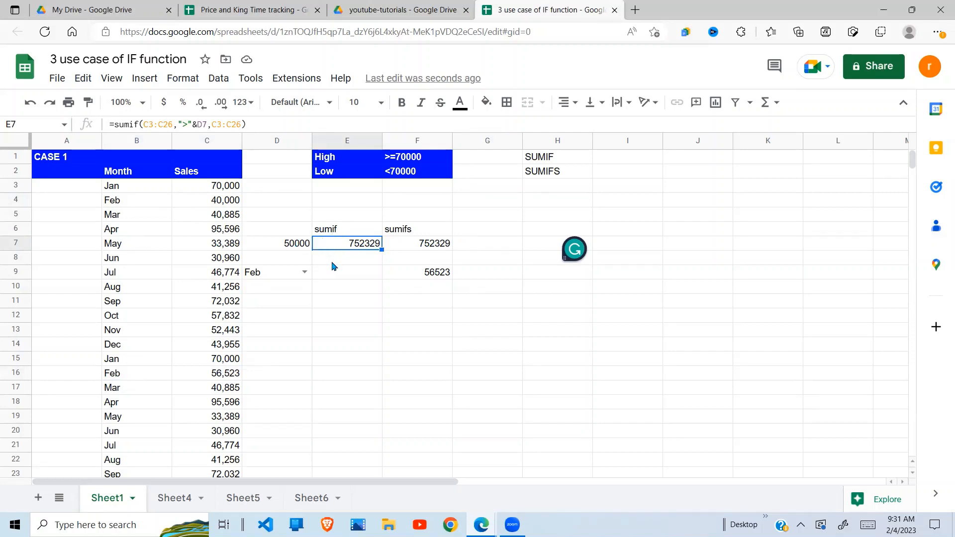
left_click(433, 274)
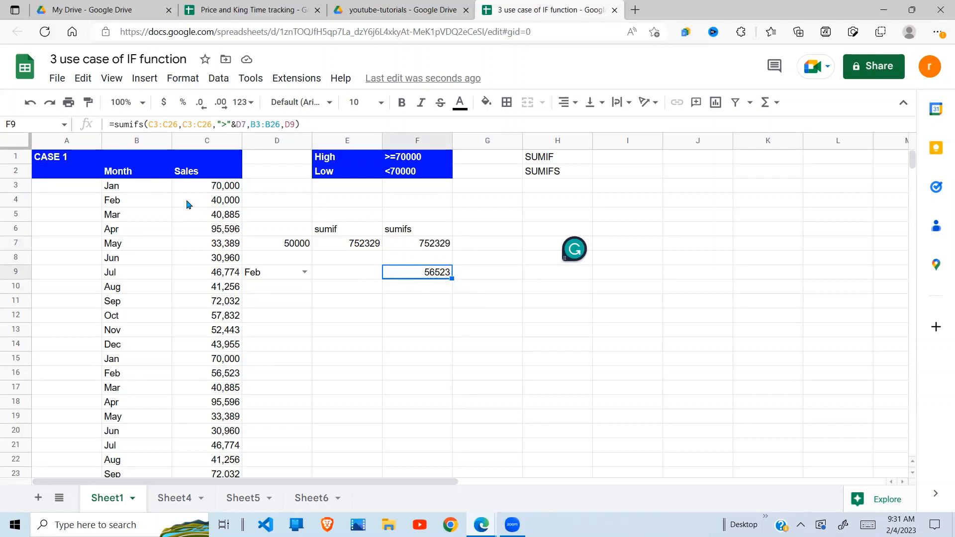
Step: Examine the sales in both February rows to trace which ones meet the two SUMIFS conditions behind F9
left_click_drag(141, 200, 241, 203)
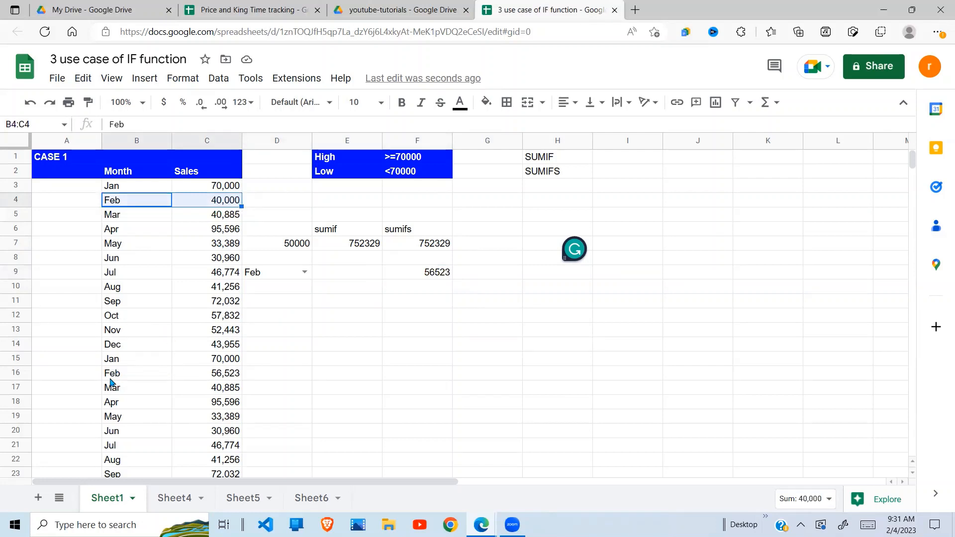
left_click_drag(112, 380, 231, 381)
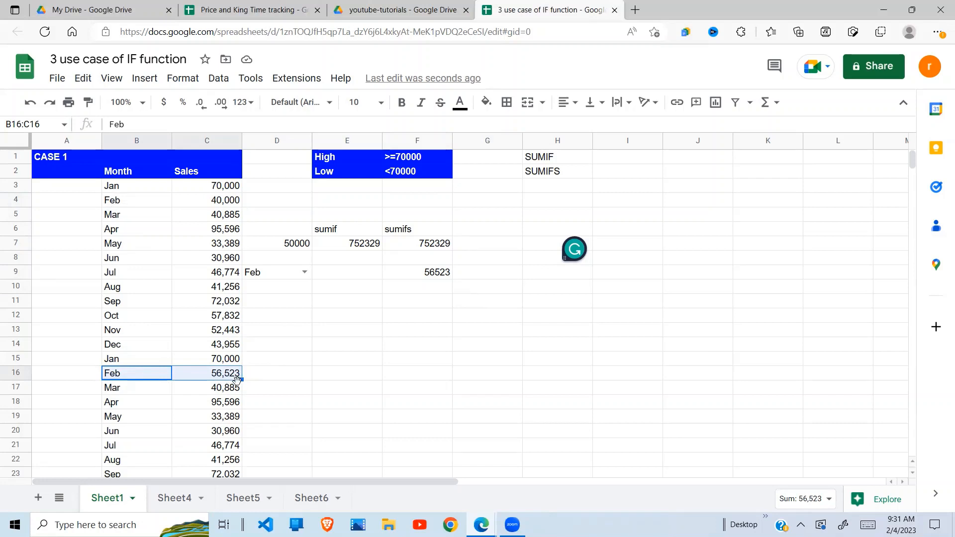
left_click(449, 274)
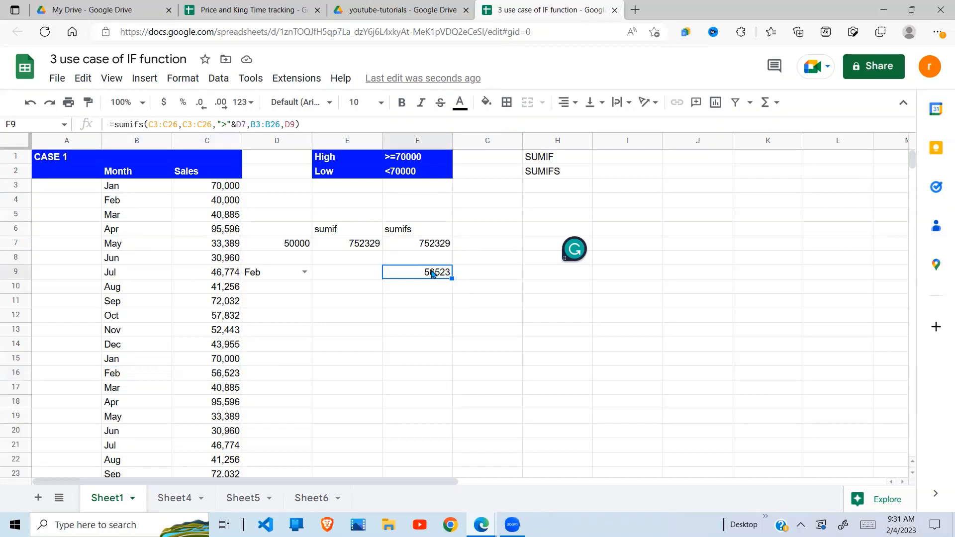
left_click(106, 201)
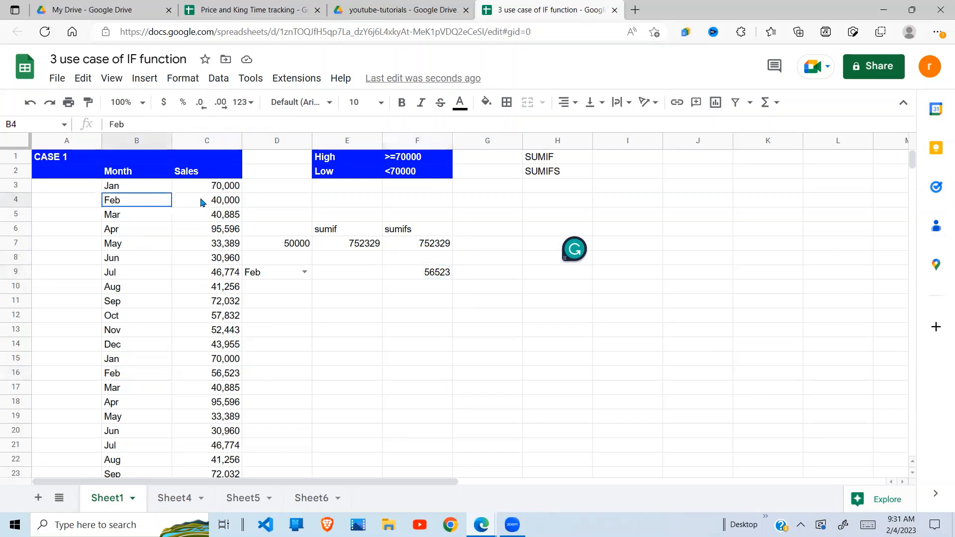
left_click_drag(203, 202, 245, 199)
left_click(113, 374)
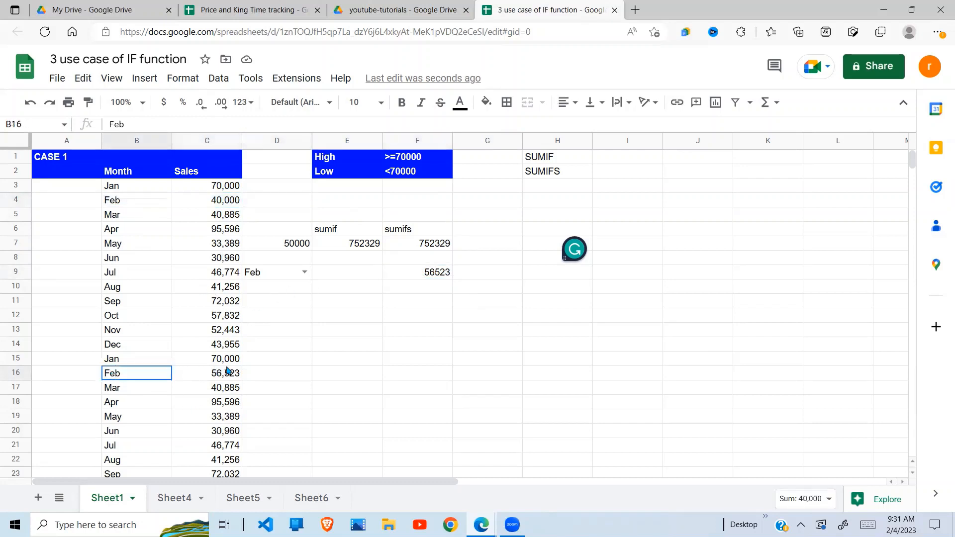
key("shift+Up")
key("shift+Right")
key("shift+Right")
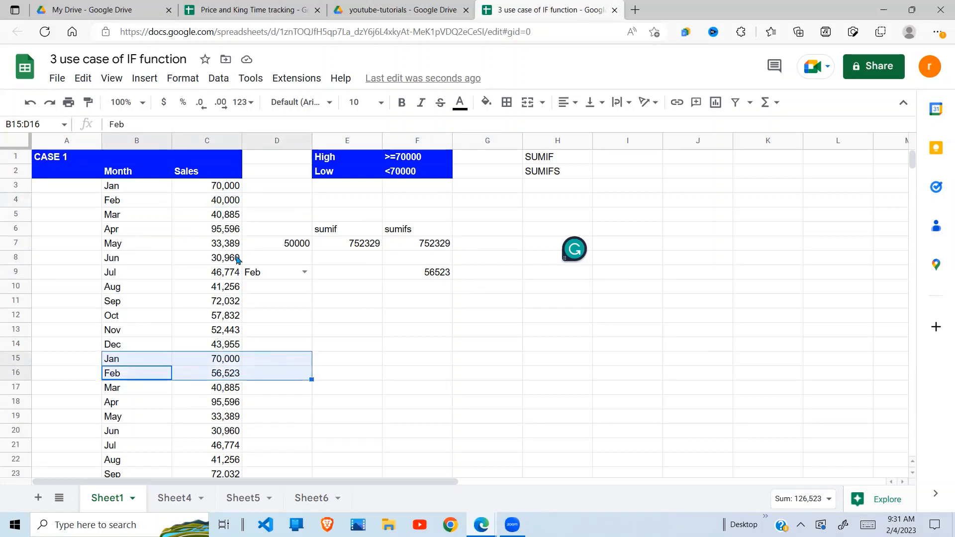
left_click(224, 203)
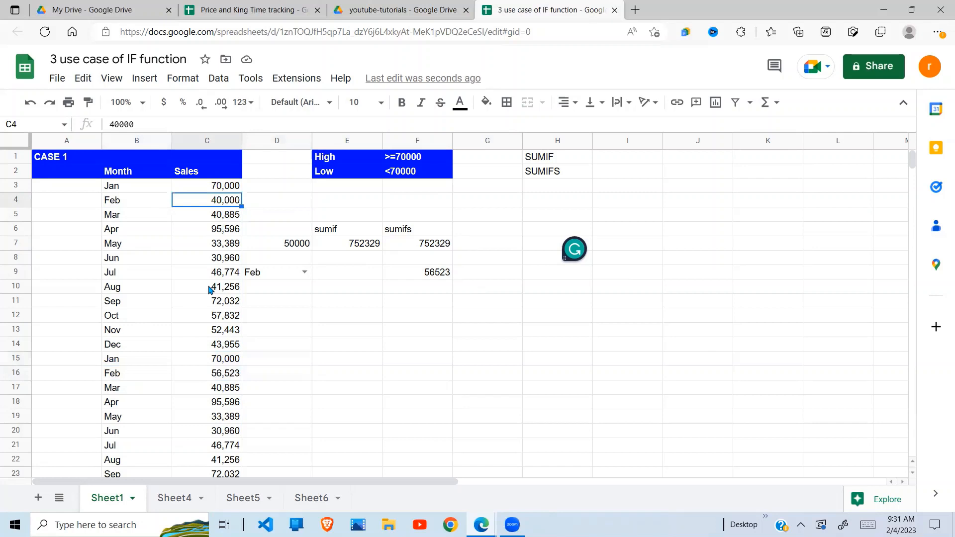
left_click_drag(148, 203, 234, 201)
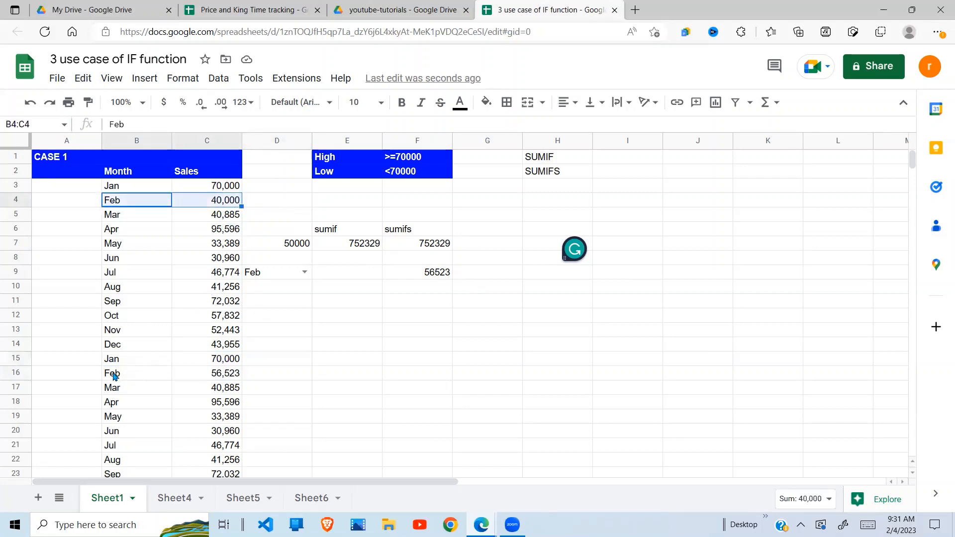
left_click_drag(115, 374, 224, 381)
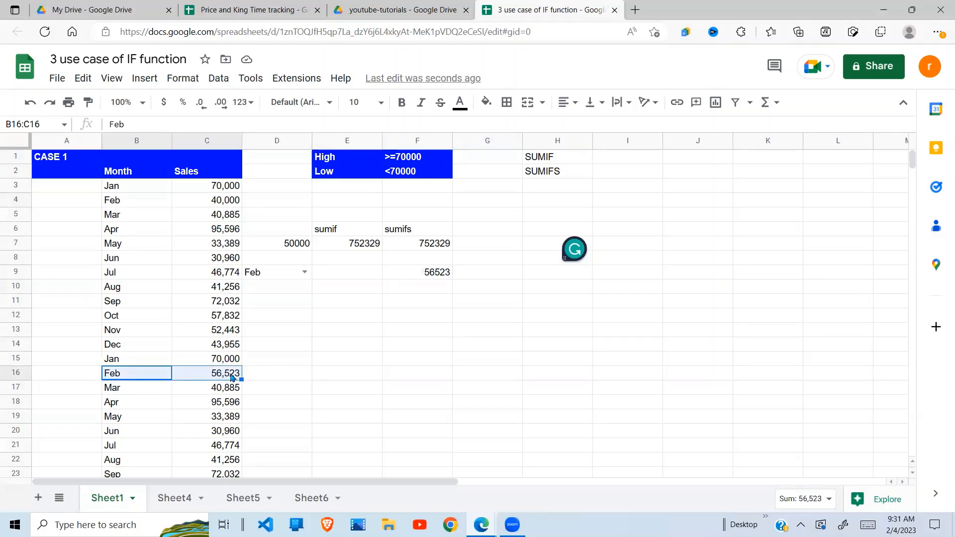
left_click(440, 273)
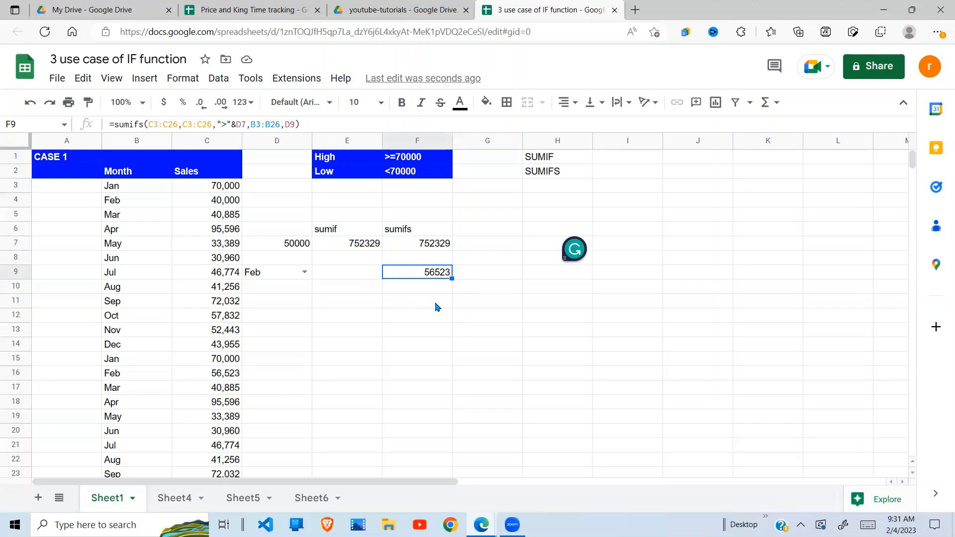
left_click(436, 307)
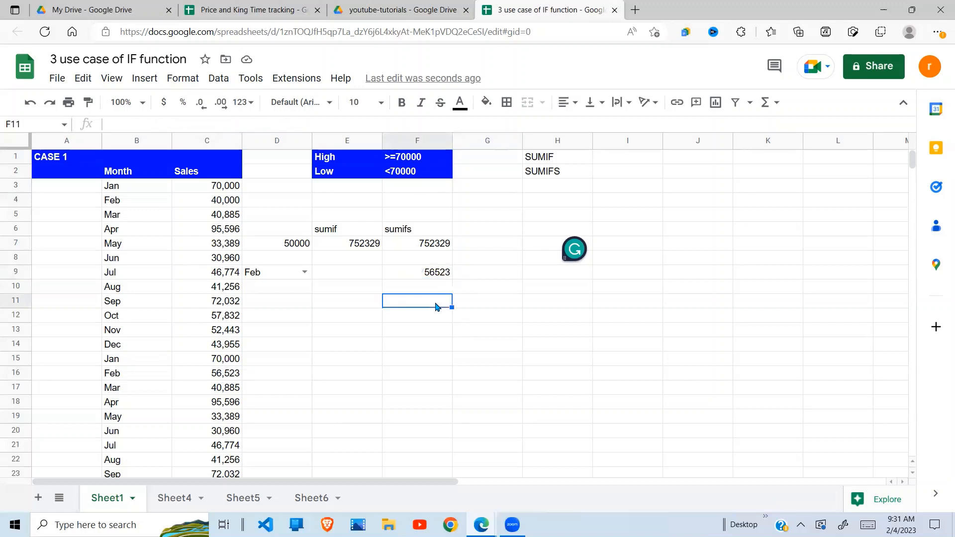